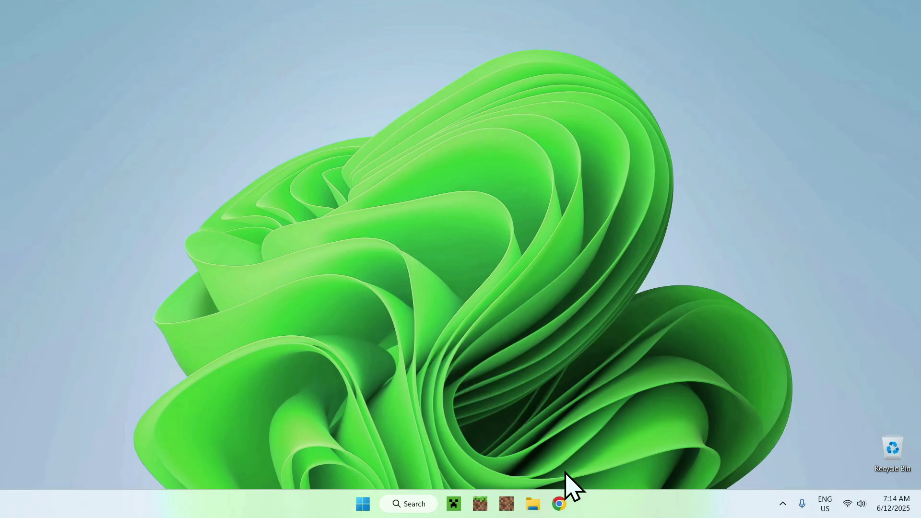
- Google 'Modrinth' in Chrome and go to the modrinth.com homepage
click(559, 503)
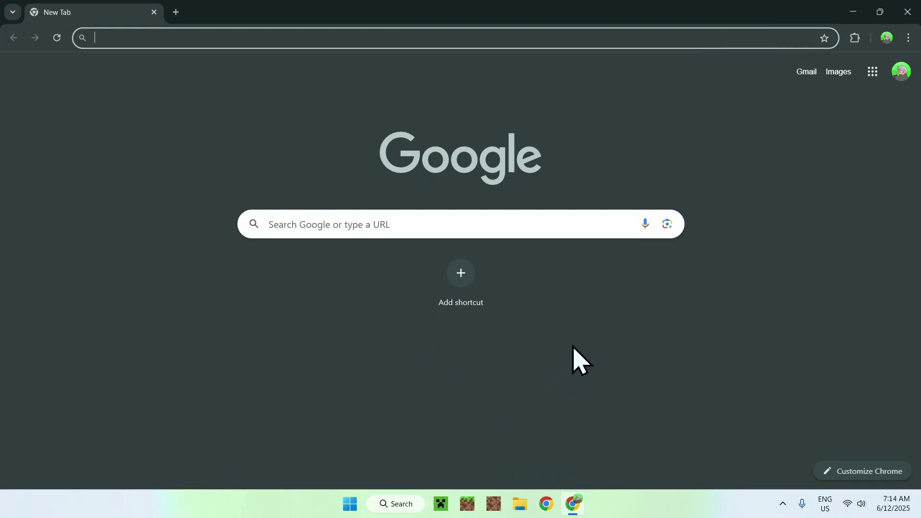
click(526, 225)
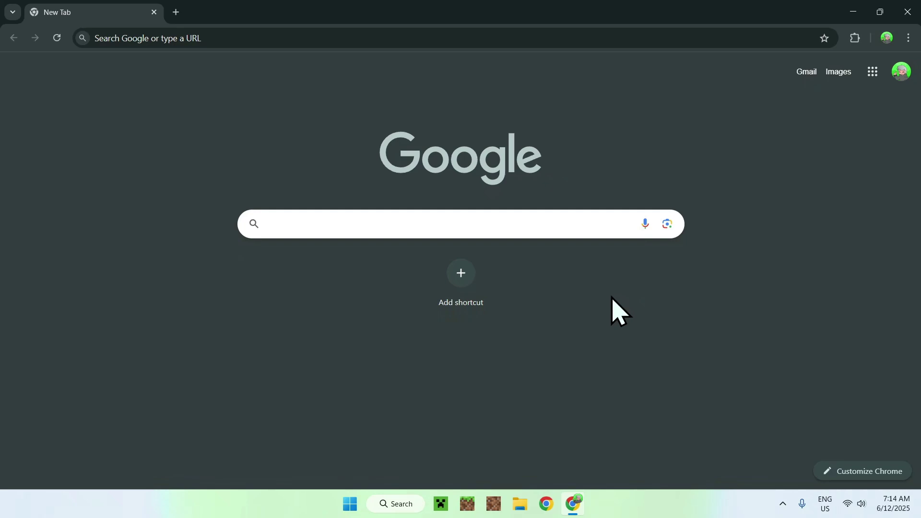
text(Modrinth)
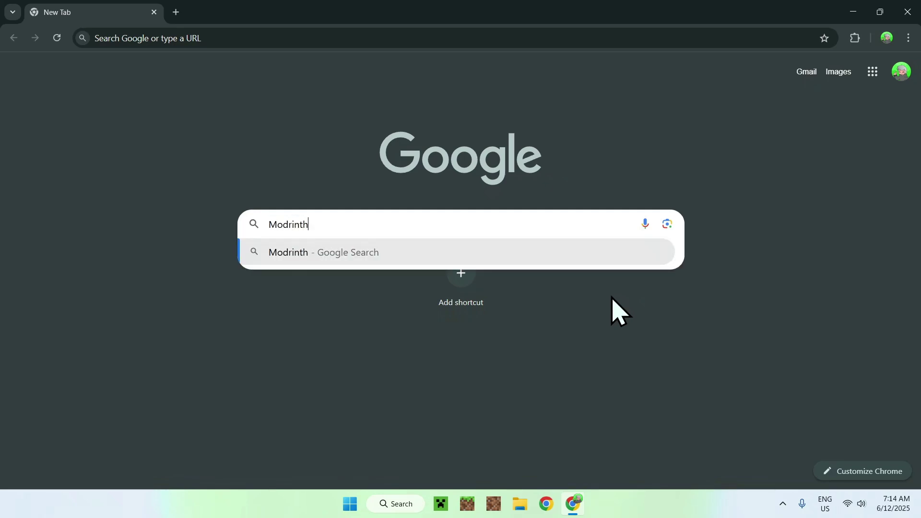
key(Return)
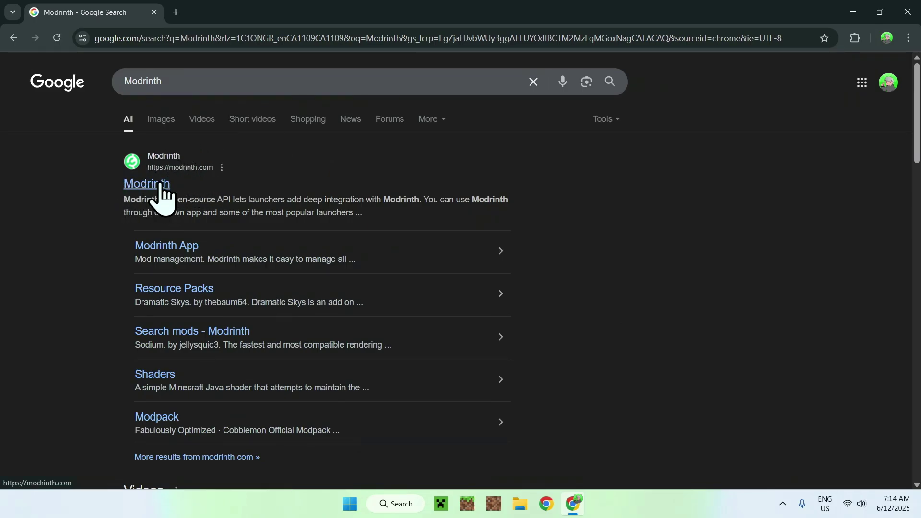
click(142, 186)
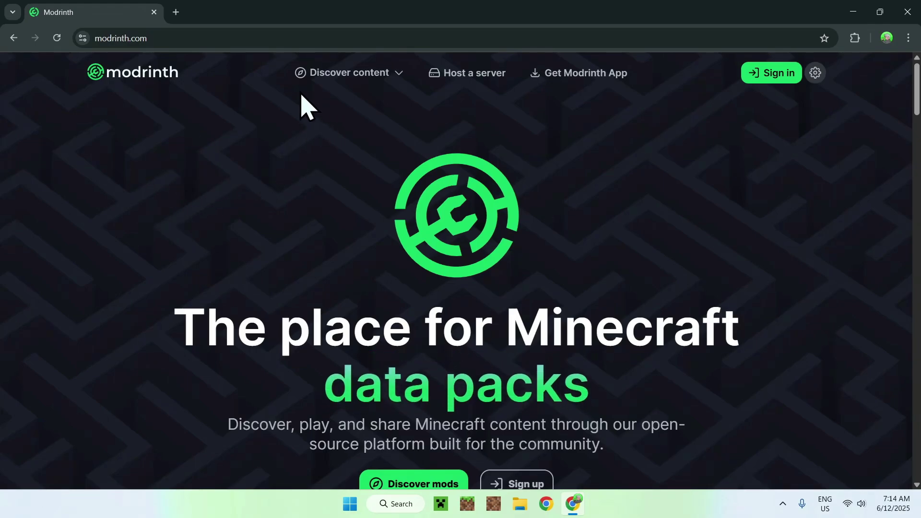
- Find Cobblemon Official Modpack [Fabric] among Modrinth modpacks and show its versions list
click(331, 76)
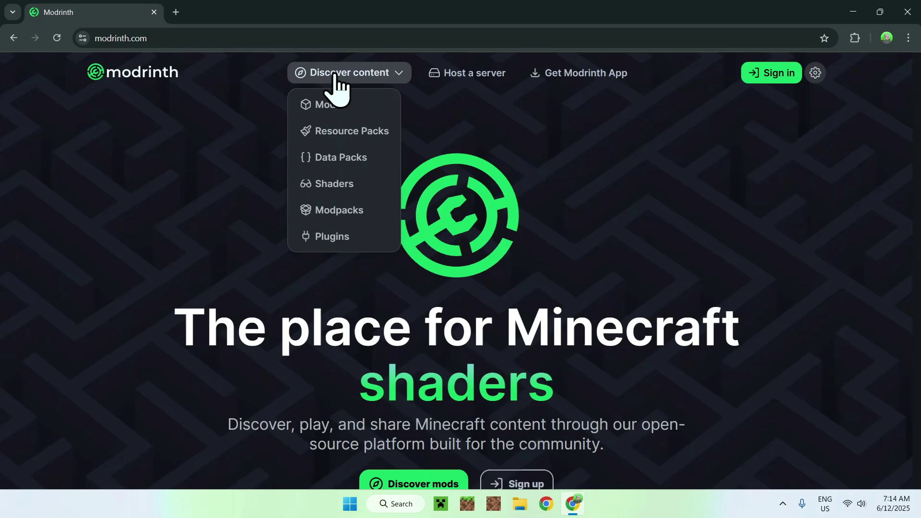
click(375, 218)
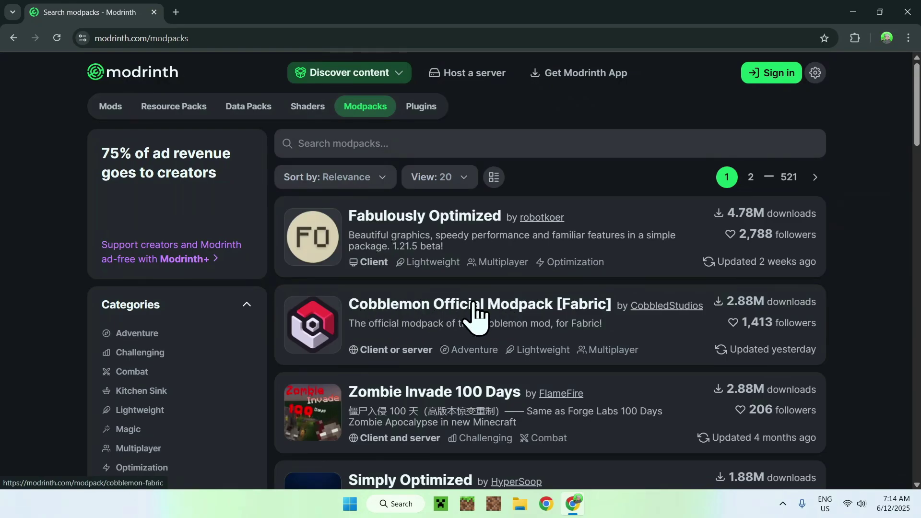
click(521, 143)
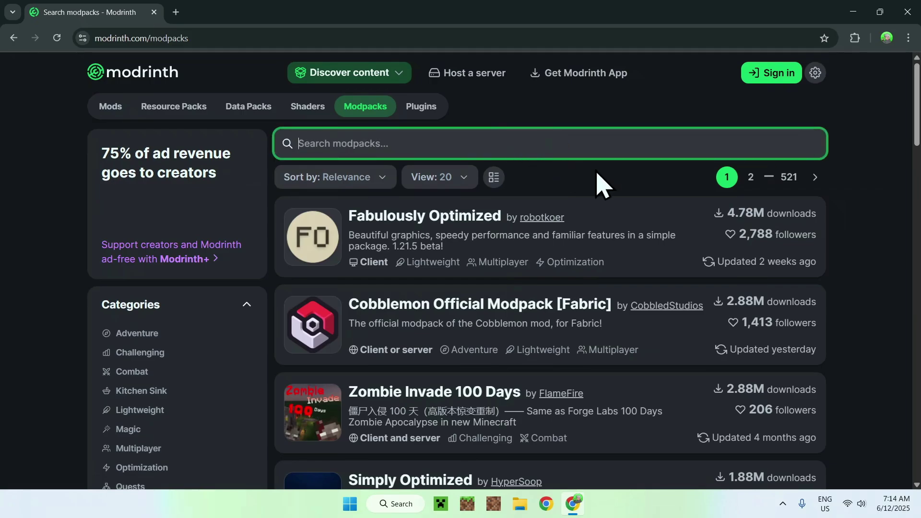
text(Cobblemon)
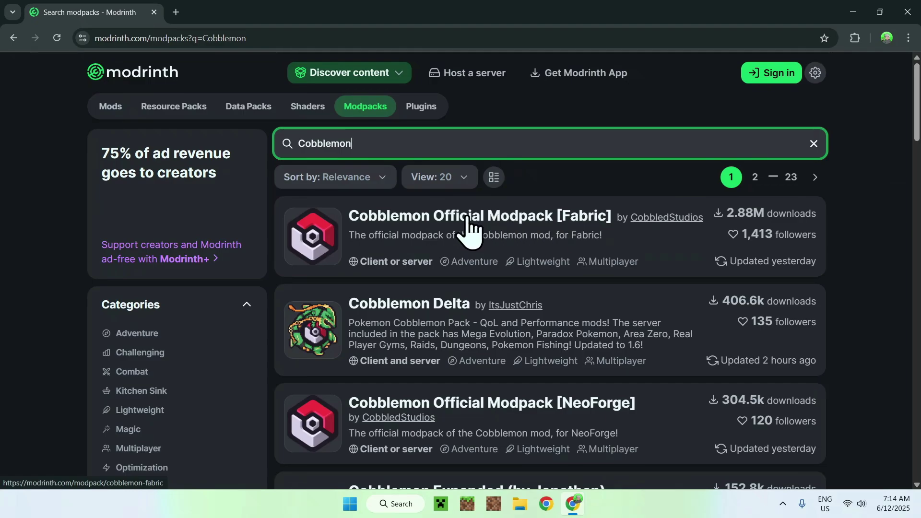
click(468, 220)
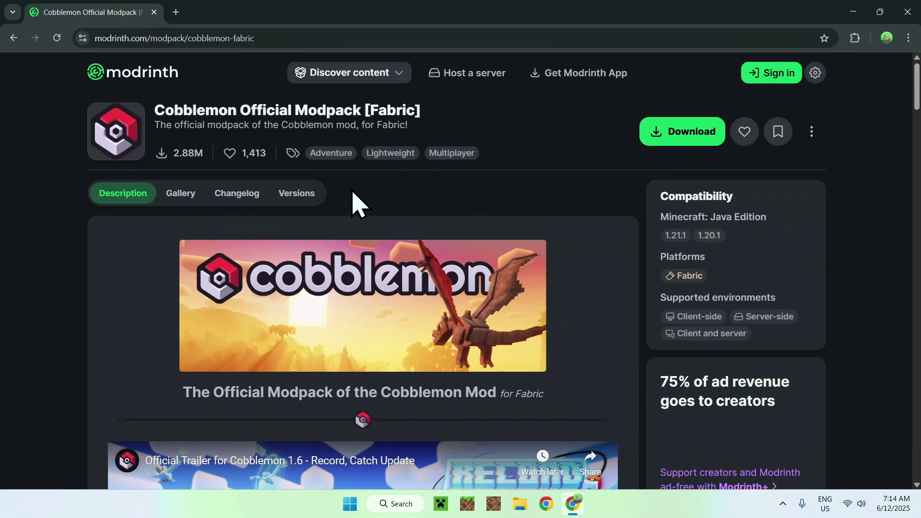
click(303, 205)
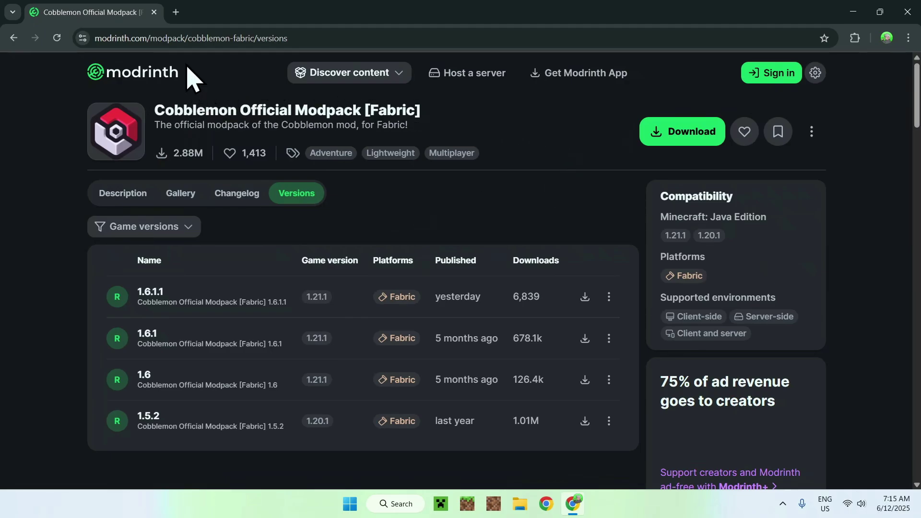
- Open the Modrinth Pack to Zip Converter in a new tab via a 'MRPACK To ZIP' search, then return to the Cobblemon tab
click(177, 13)
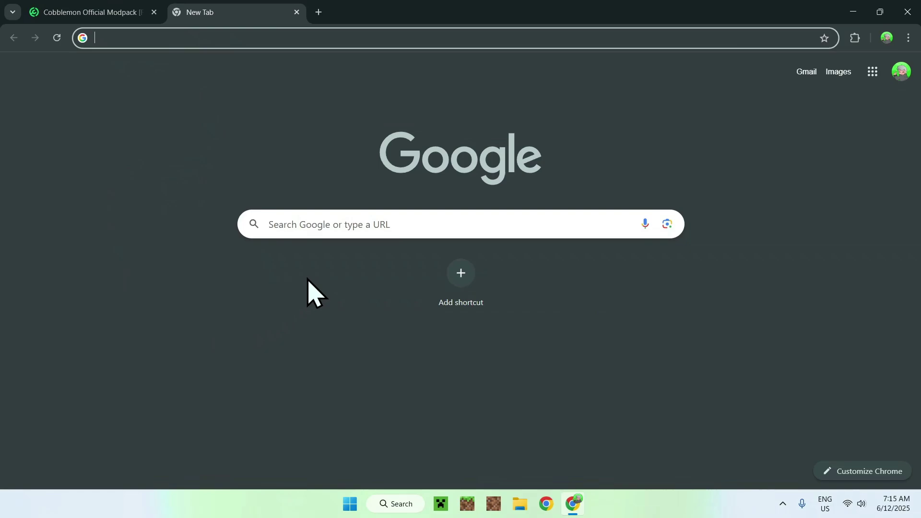
click(303, 224)
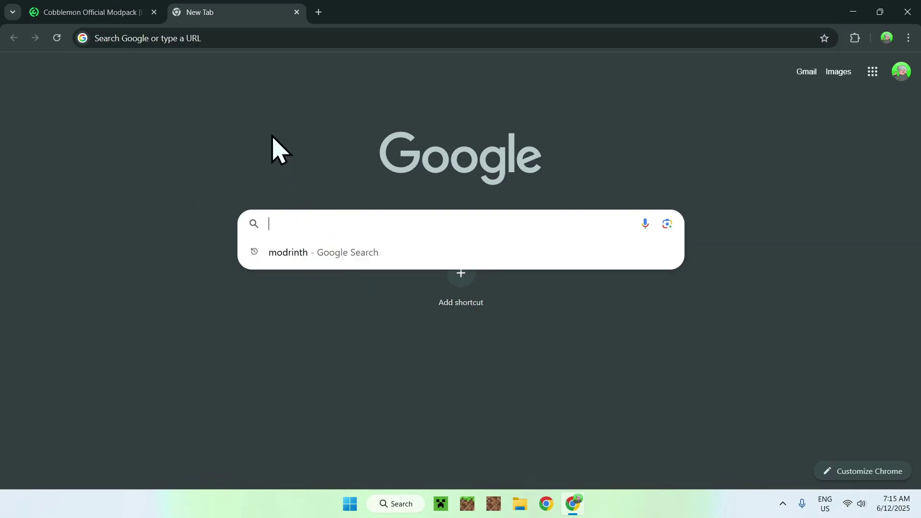
text(MRPACK To ZIP)
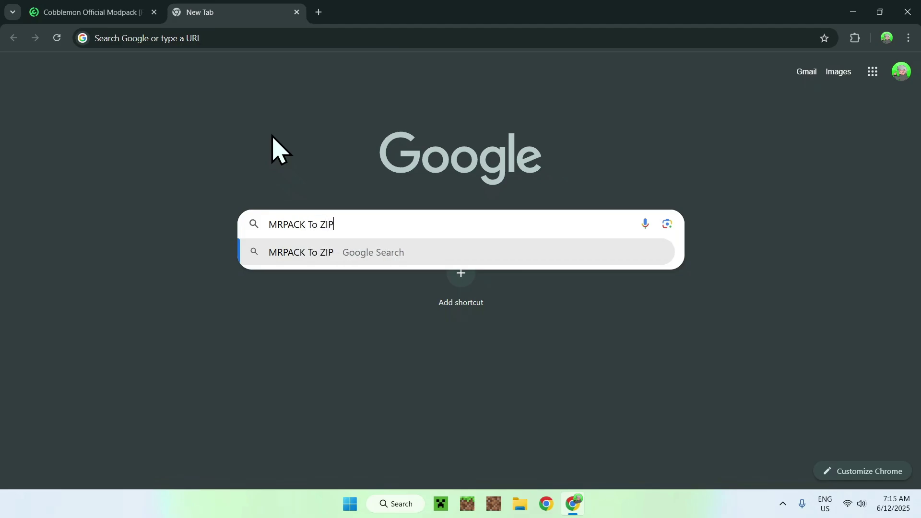
key(Return)
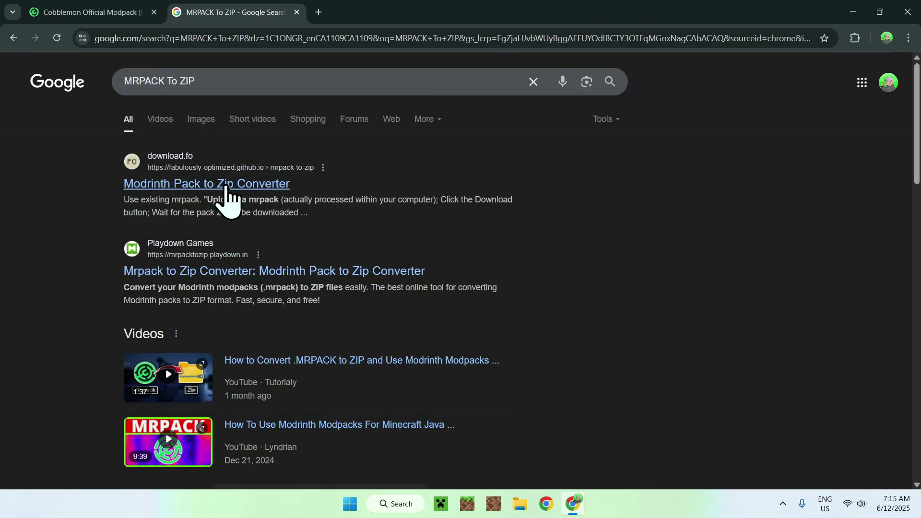
click(196, 186)
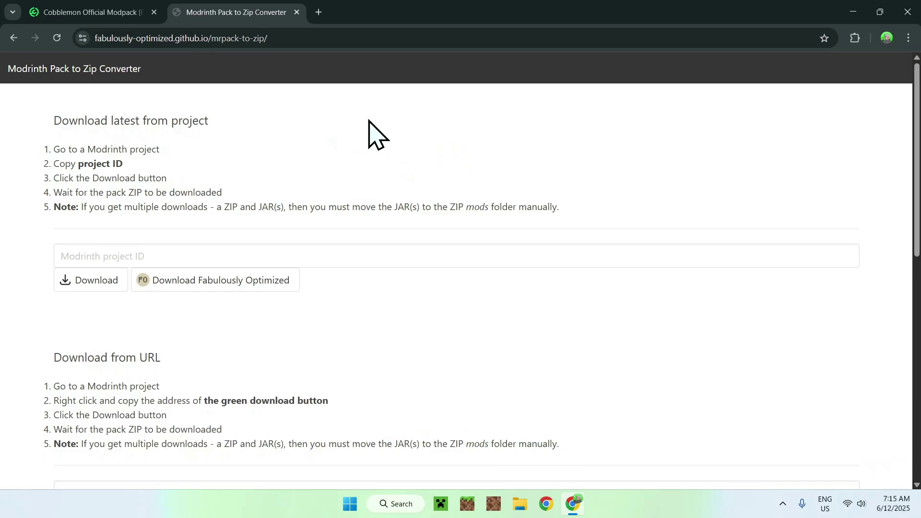
scroll(369, 120, down, 1)
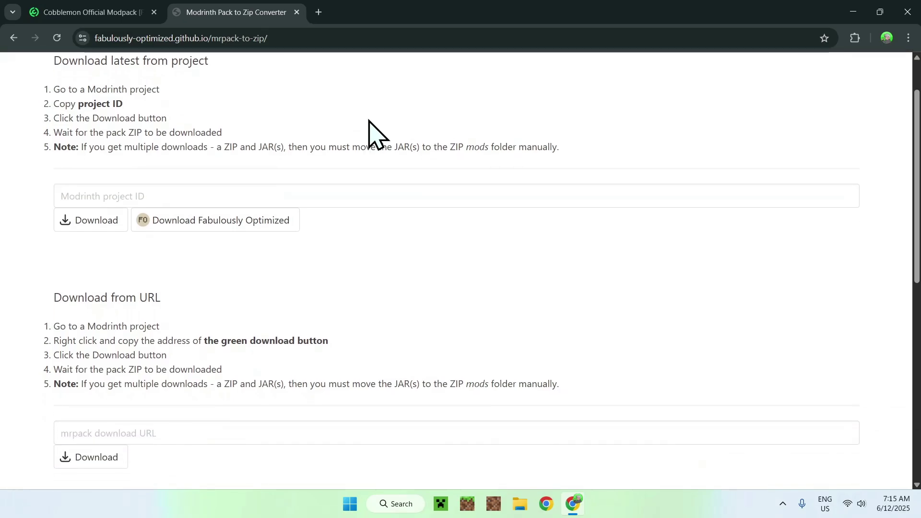
scroll(369, 120, down, 1)
scroll(370, 120, down, 1)
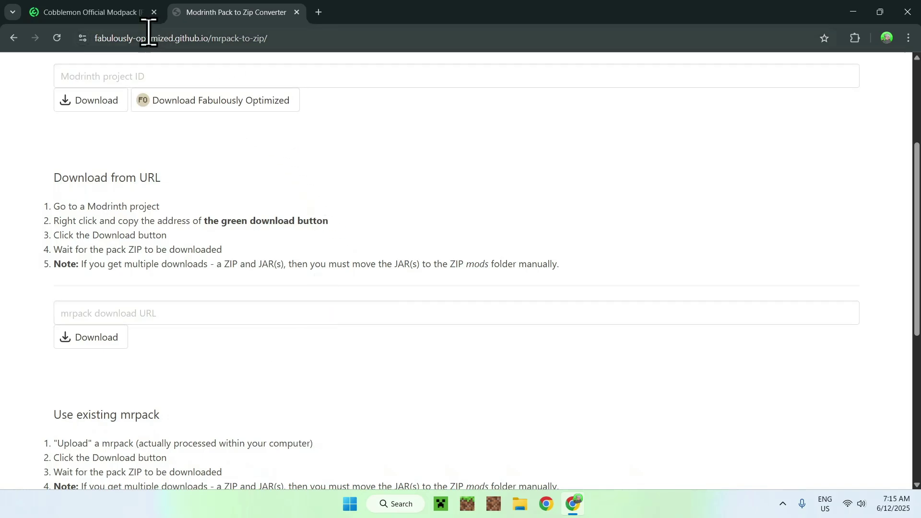
click(80, 13)
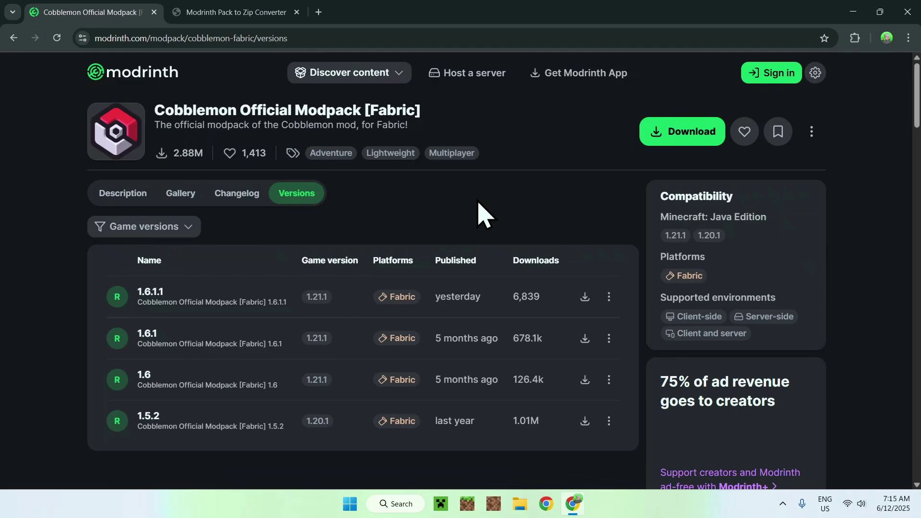
- Paste the 1.6.1.1 mrpack link into the converter and download Cobblemon Modpack [Fabric]-1.6.1.1.zip (260 MB)
right_click(584, 298)
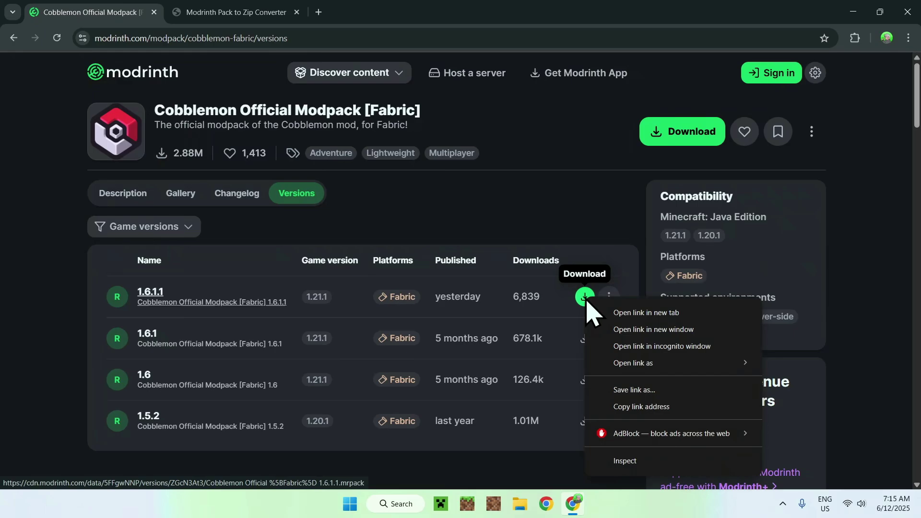
click(684, 407)
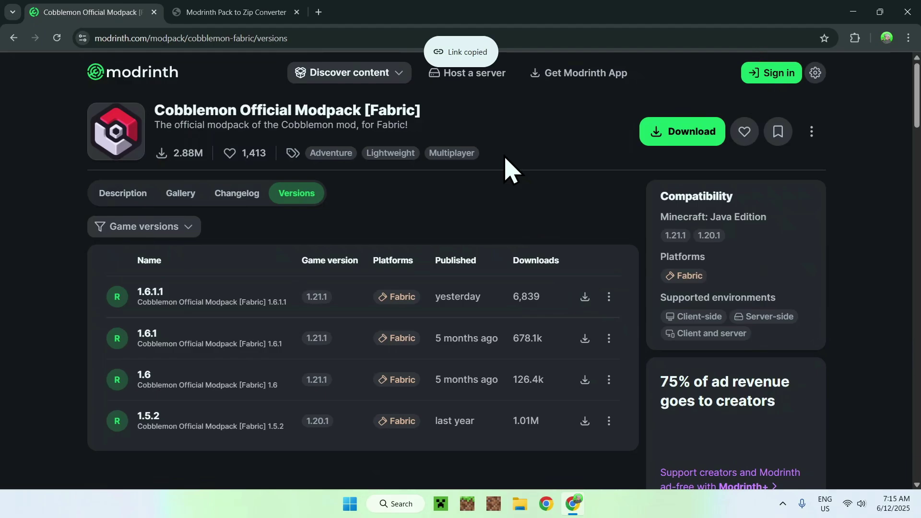
click(227, 21)
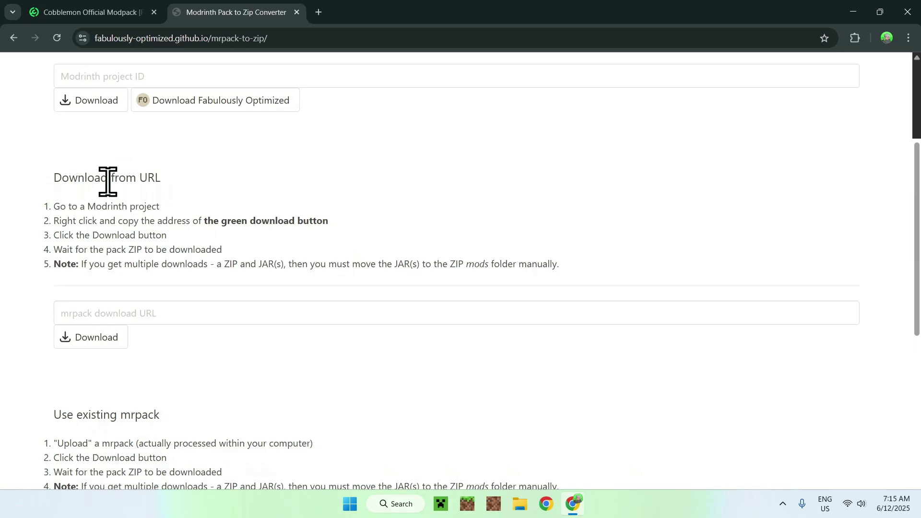
click(221, 313)
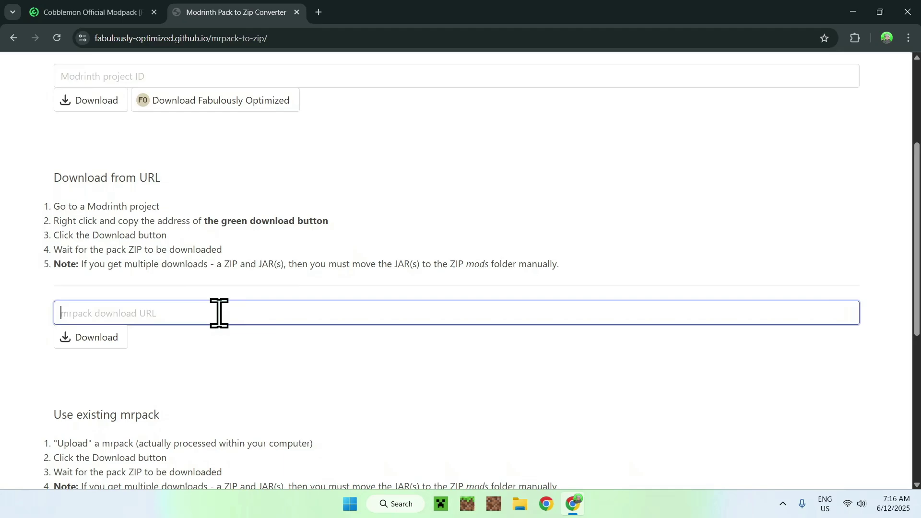
right_click(220, 312)
click(276, 155)
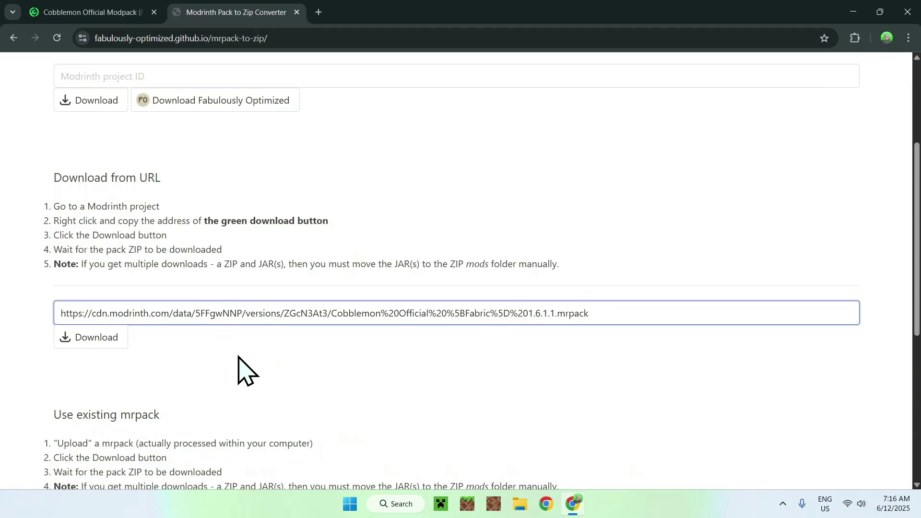
click(89, 338)
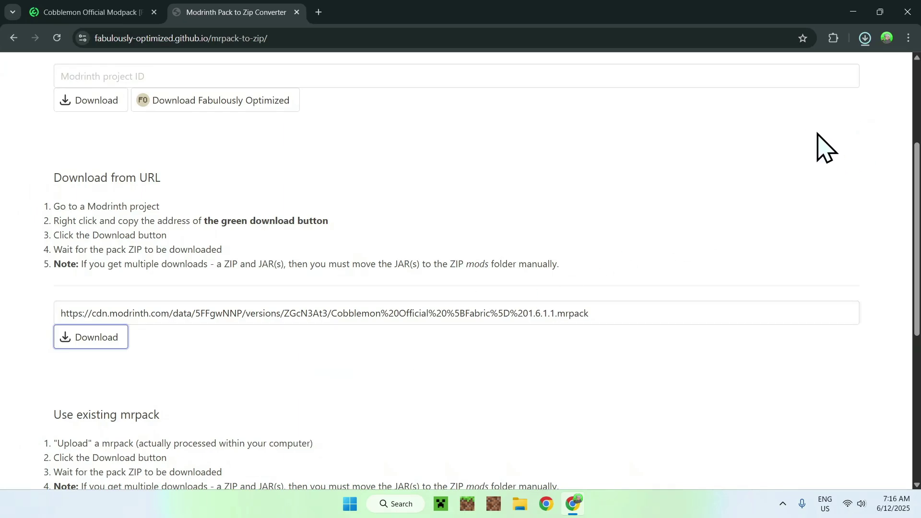
click(866, 38)
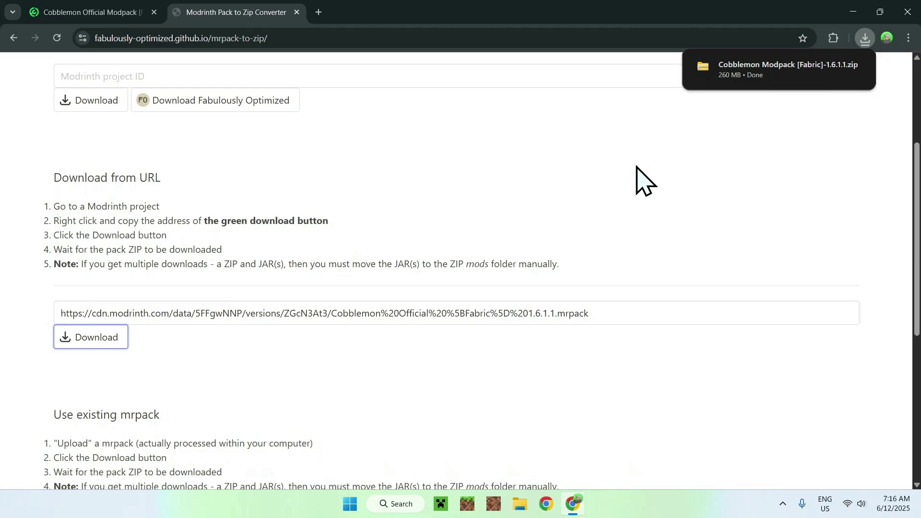
- Search 'Fabric Minecraft' in a new tab and open the fabricmc.net homepage
click(319, 11)
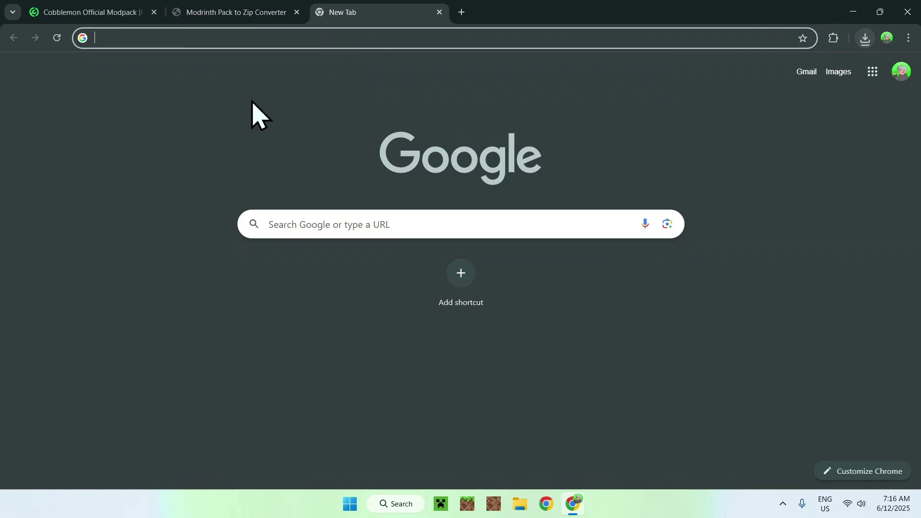
click(284, 224)
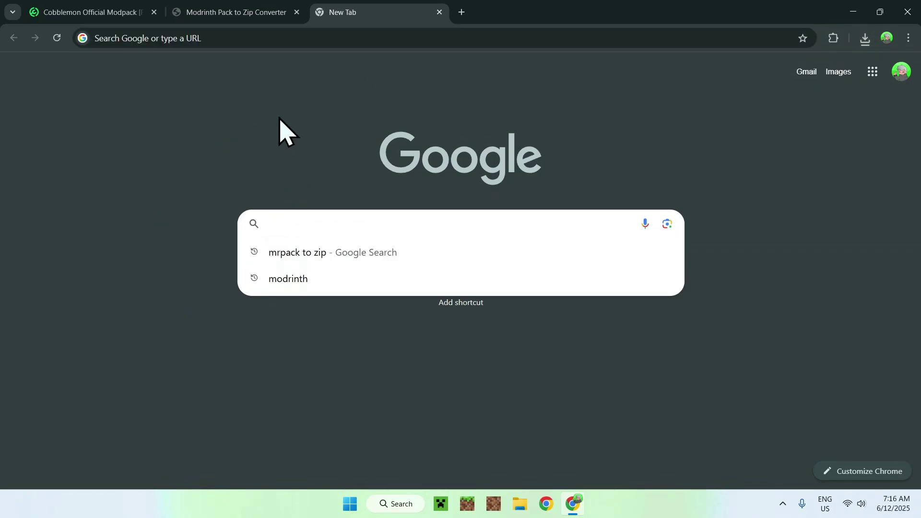
text(Fabric M)
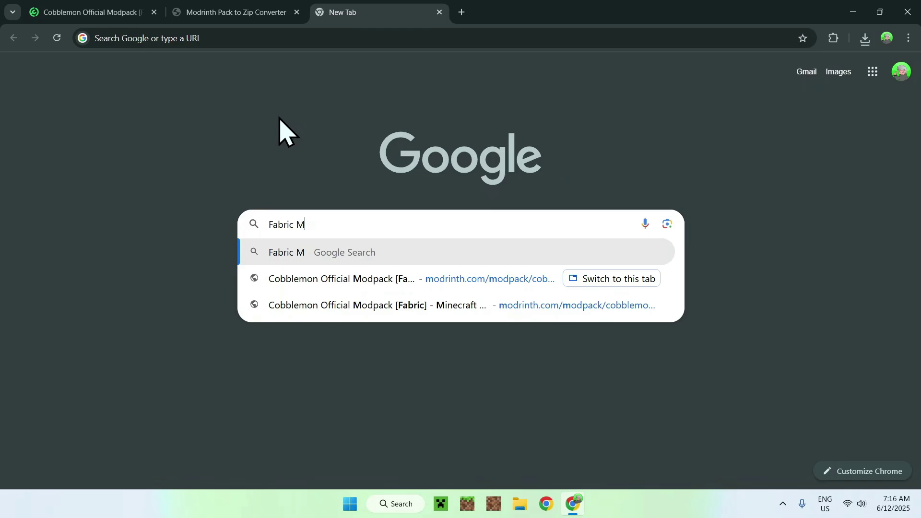
text(inecraft)
key(Return)
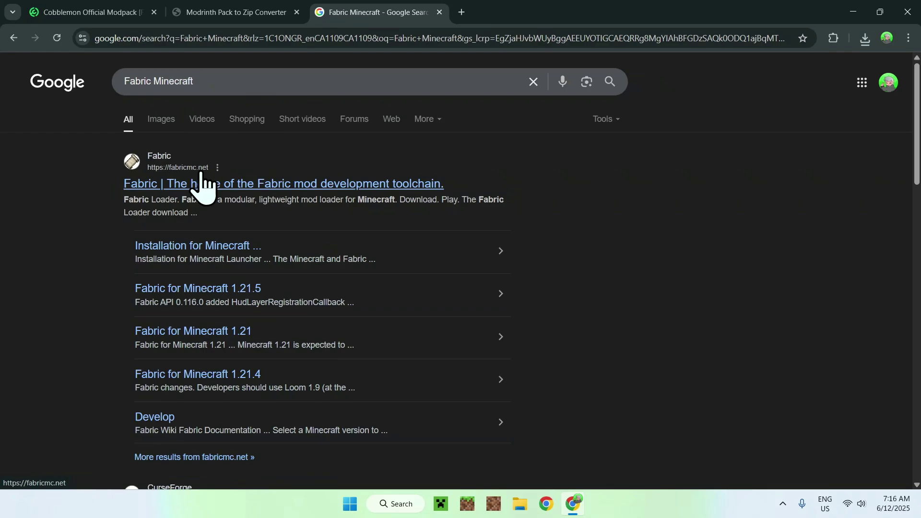
click(165, 187)
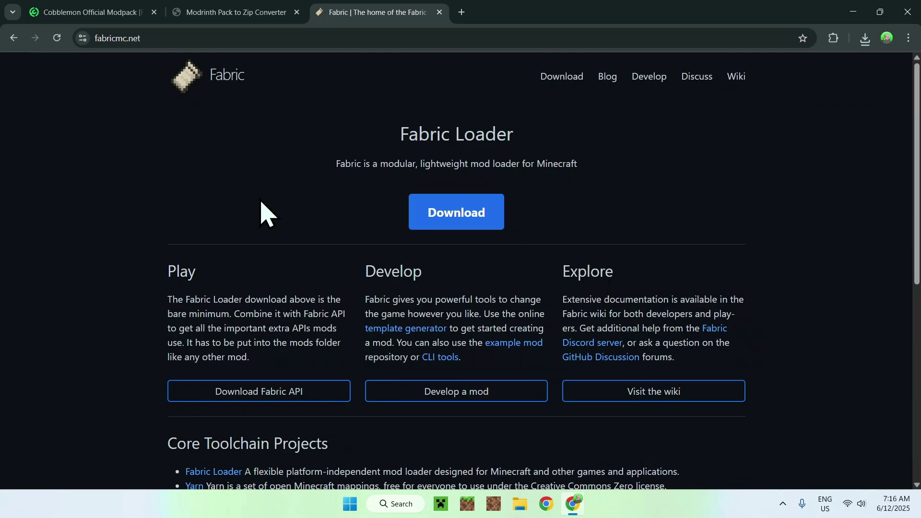
- Download fabric-installer-1.0.3.exe for Windows and close Chrome
click(455, 215)
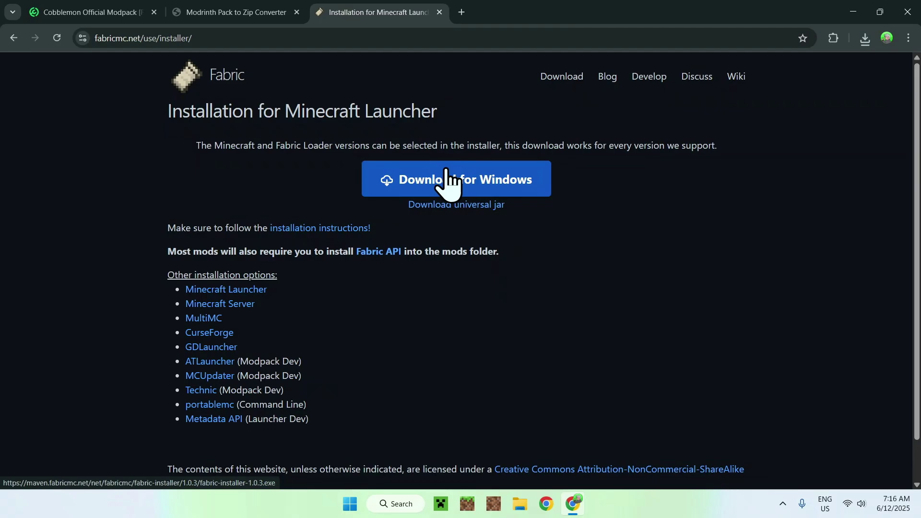
click(463, 185)
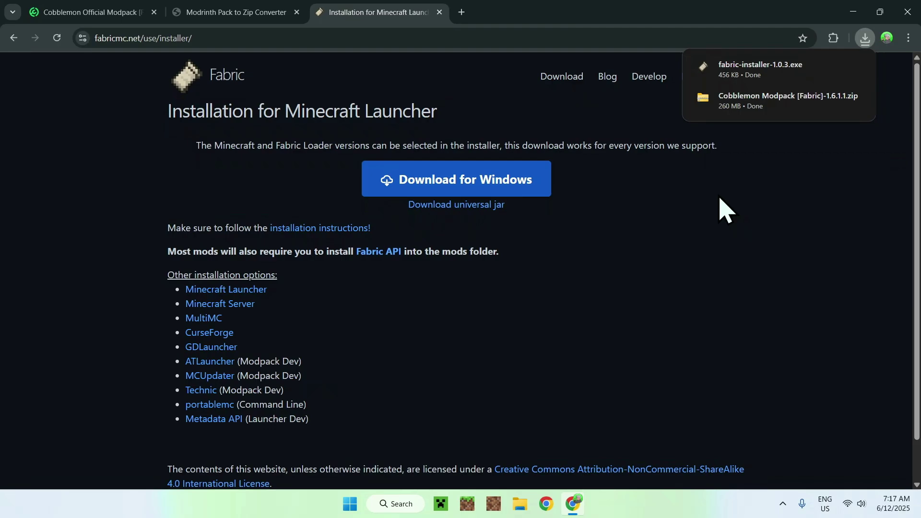
click(906, 10)
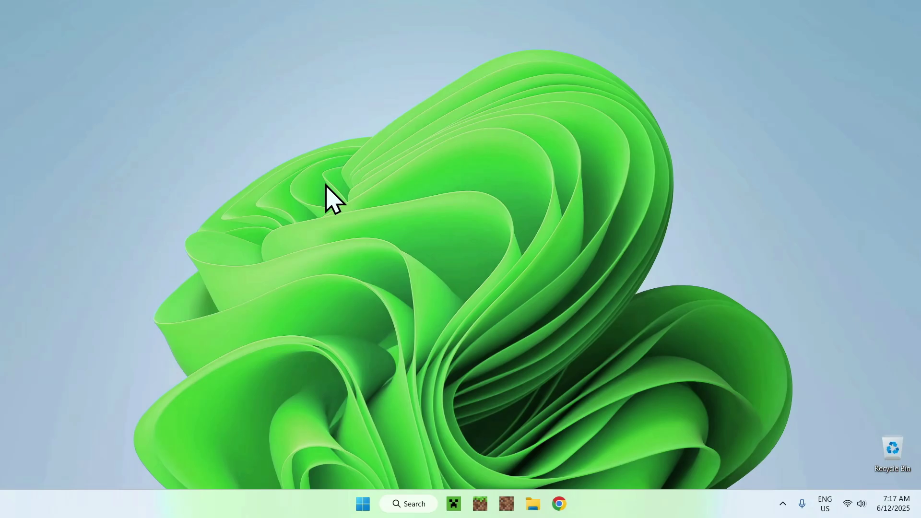
- Move geode-installer from Downloads into the Pictures folder
click(533, 505)
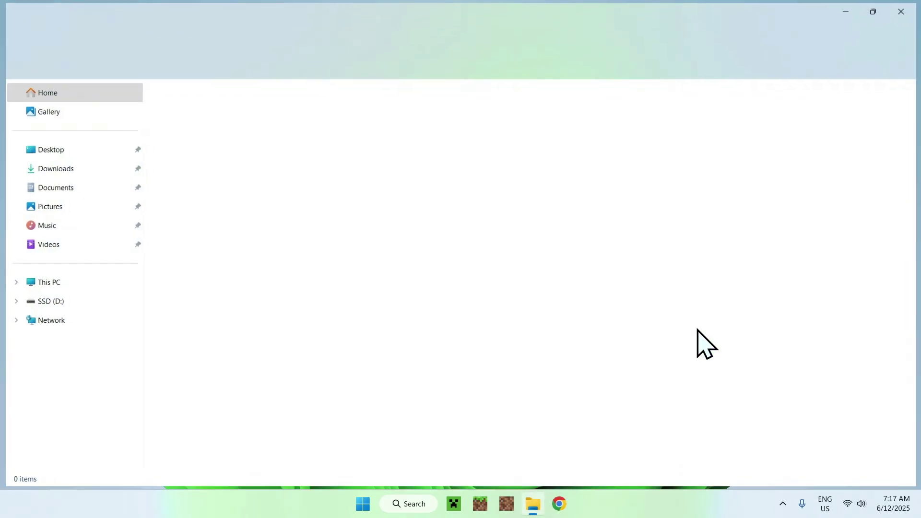
click(93, 168)
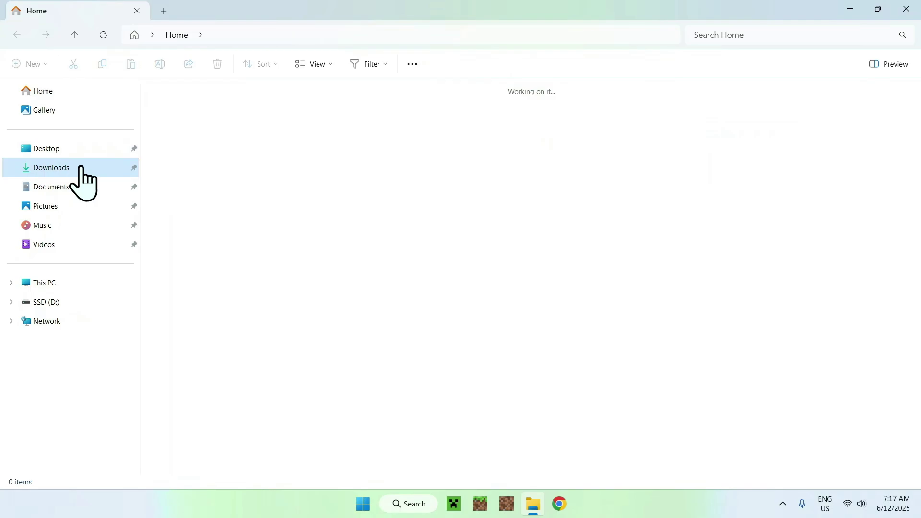
drag(199, 249, 86, 213)
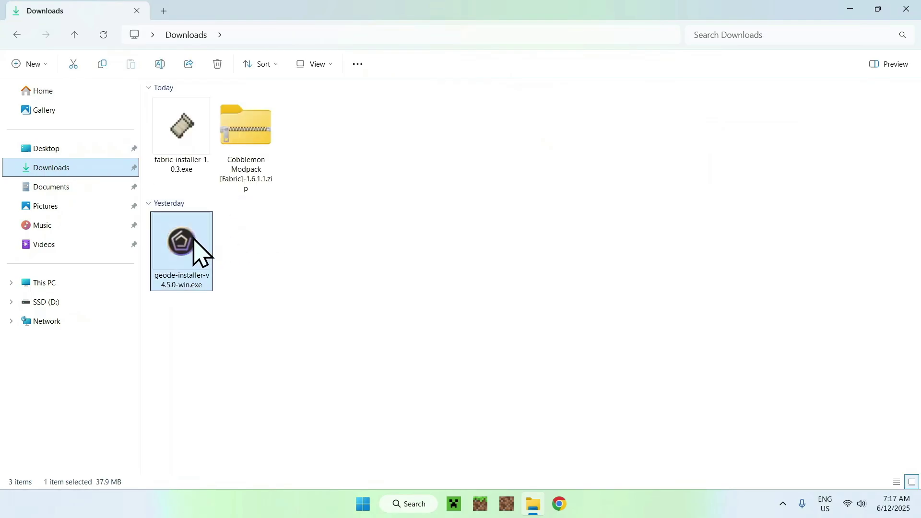
- Back in Downloads, launch fabric-installer-1.0.3.exe
click(16, 35)
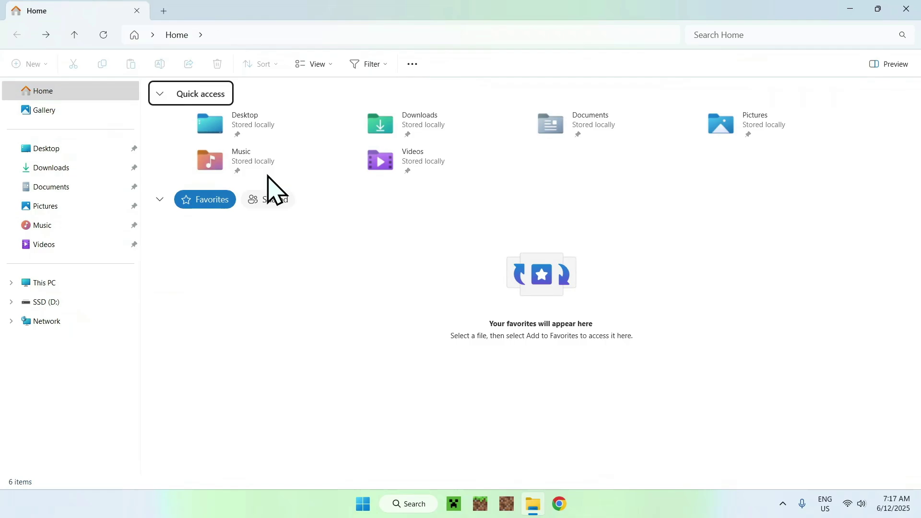
click(46, 168)
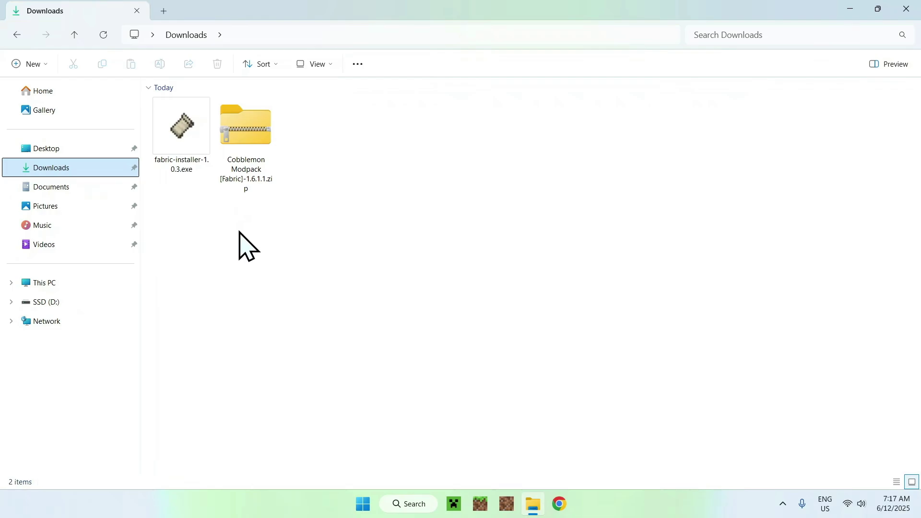
double_click(179, 145)
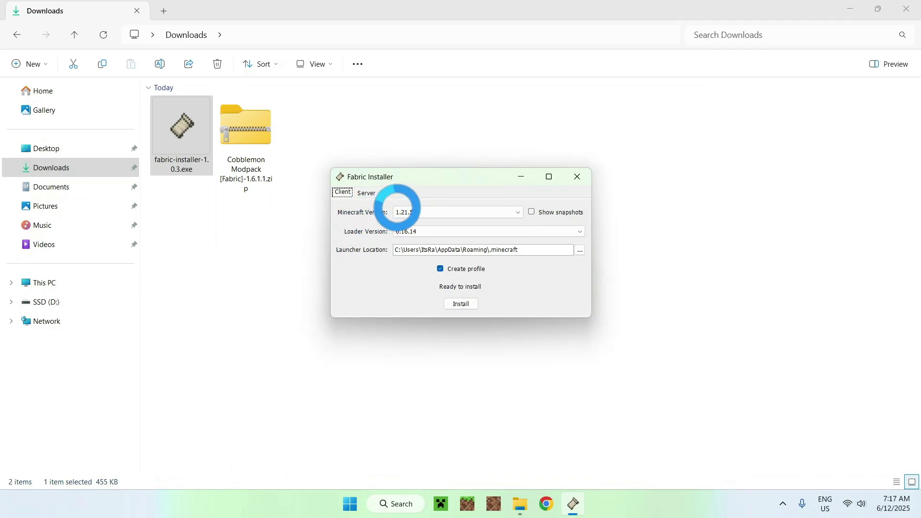
- Install the Fabric client with Minecraft version 1.21.1 and dismiss the success message
click(414, 213)
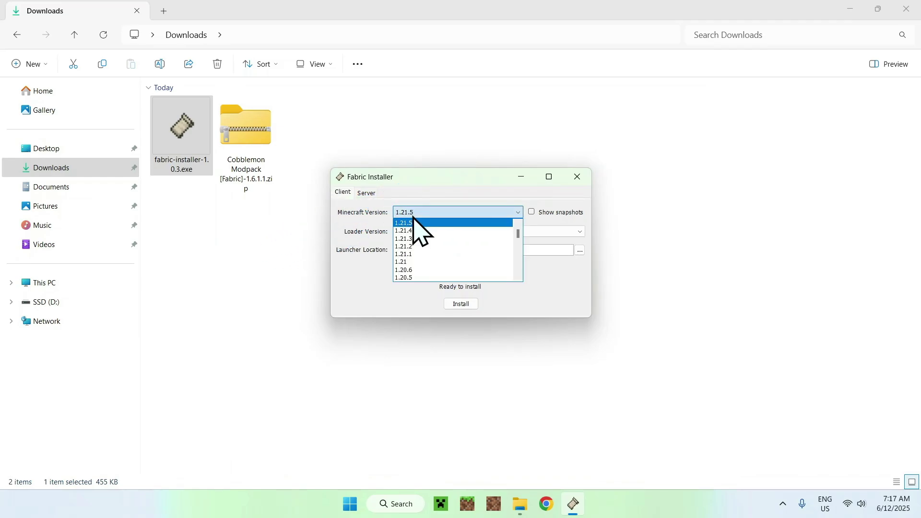
click(417, 256)
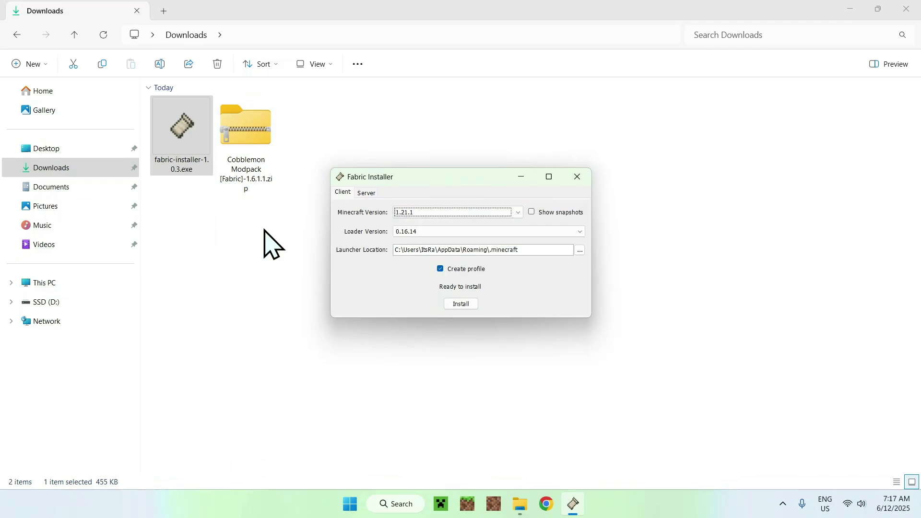
click(461, 305)
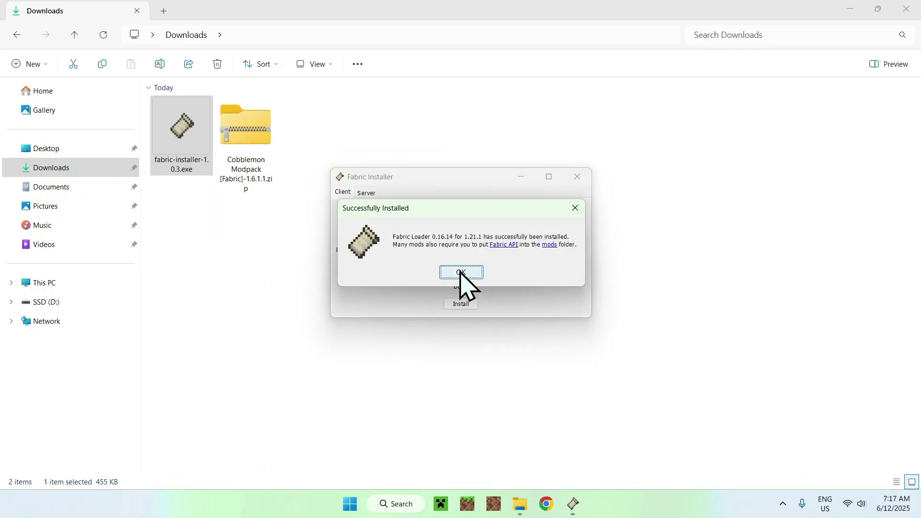
click(460, 272)
- Close the Fabric Installer and delete fabric-installer-1.0.3.exe from Downloads
click(578, 178)
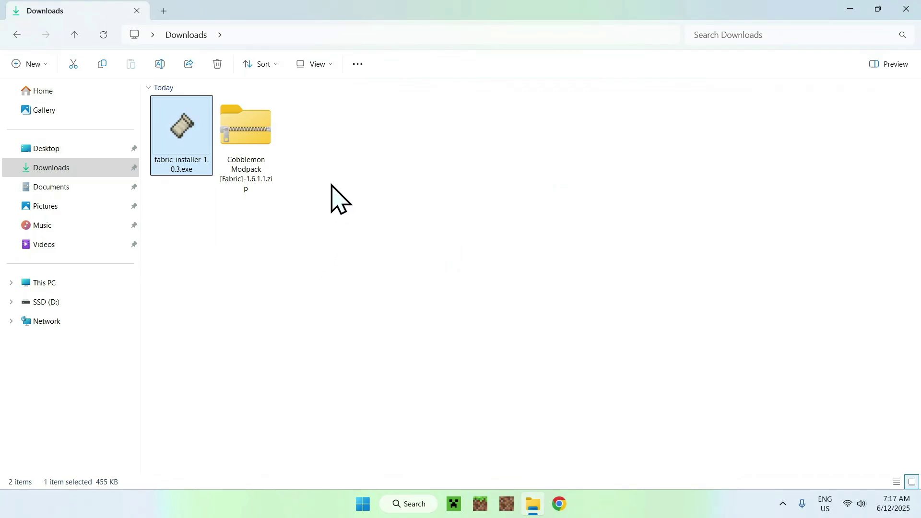
click(223, 68)
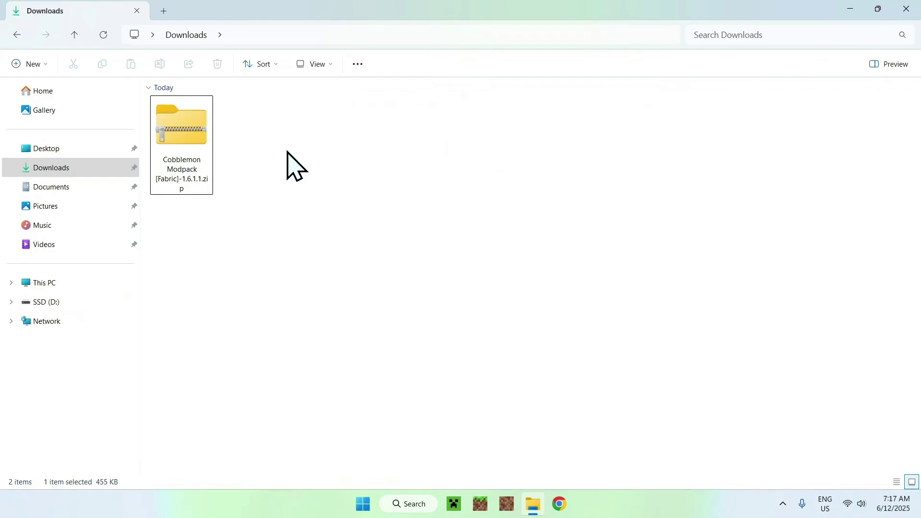
- Extract Cobblemon Modpack [Fabric]-1.6.1.1.zip into its own folder in Downloads
right_click(184, 143)
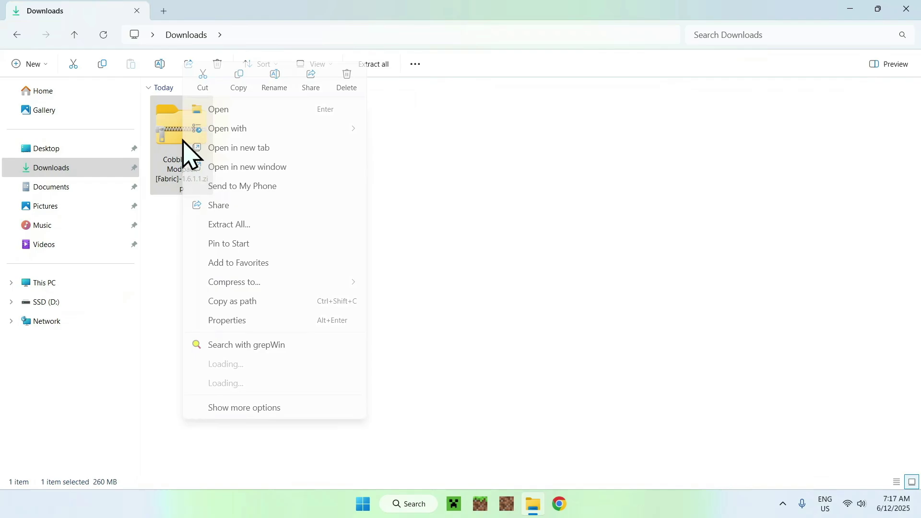
click(269, 229)
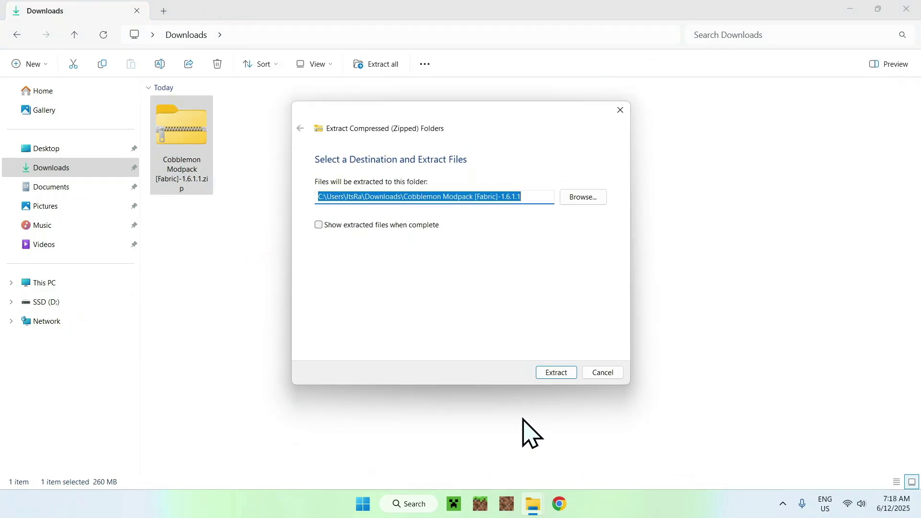
click(556, 373)
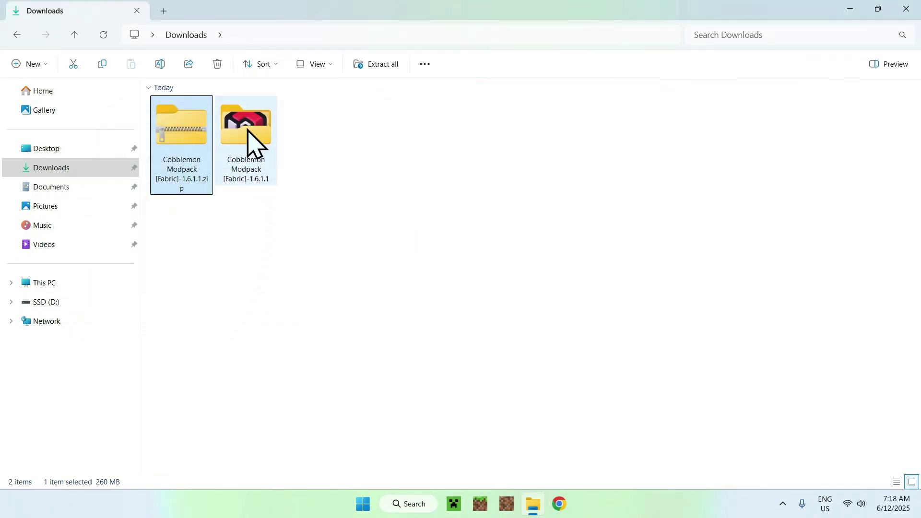
- Inspect the extracted modpack folder, return to Downloads, and bring up Minecraft Launcher
double_click(246, 130)
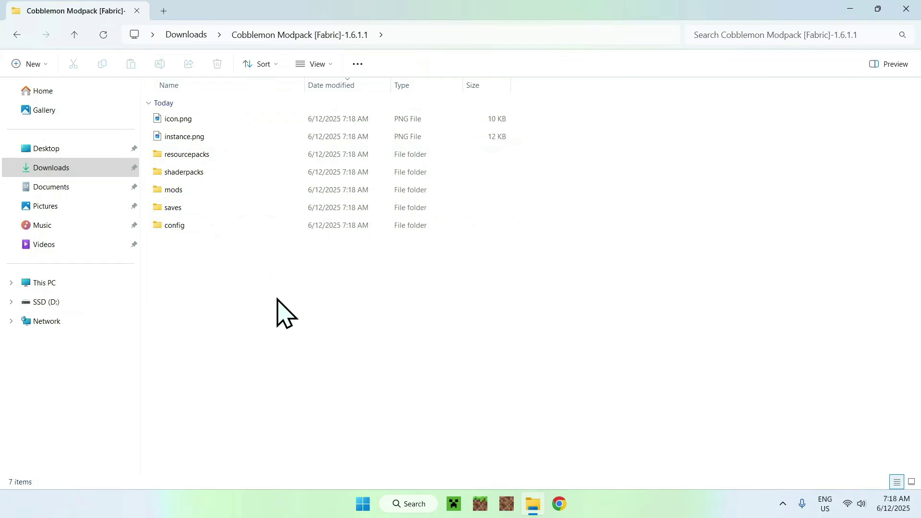
click(188, 34)
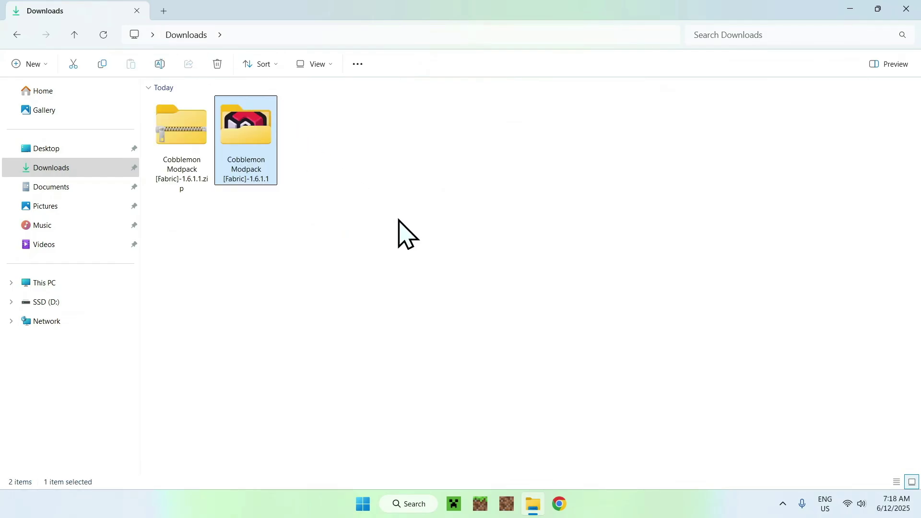
click(176, 230)
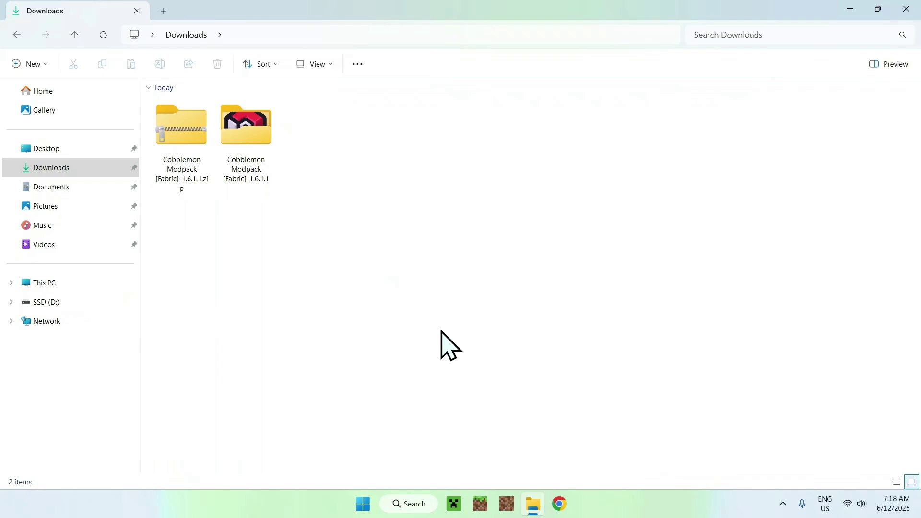
click(455, 503)
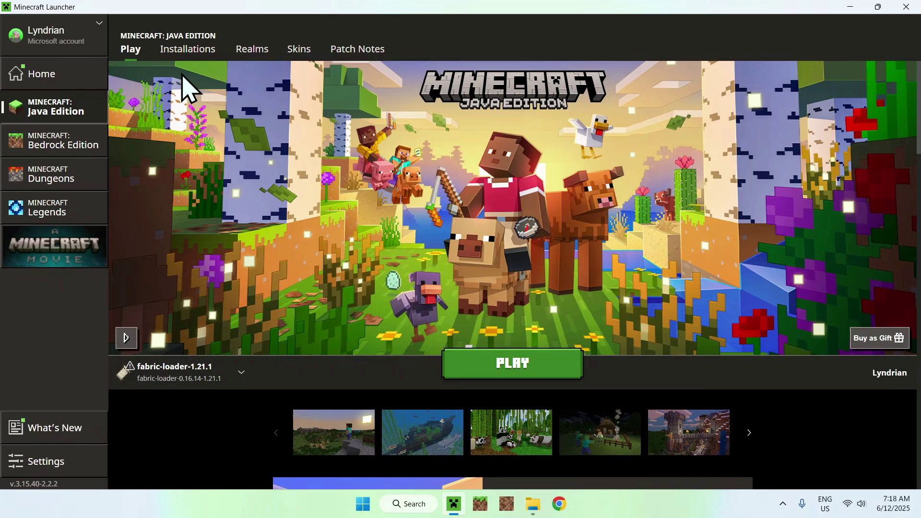
- Open the fabric-loader-1.21.1 installation folder from the launcher's Installations list
click(187, 51)
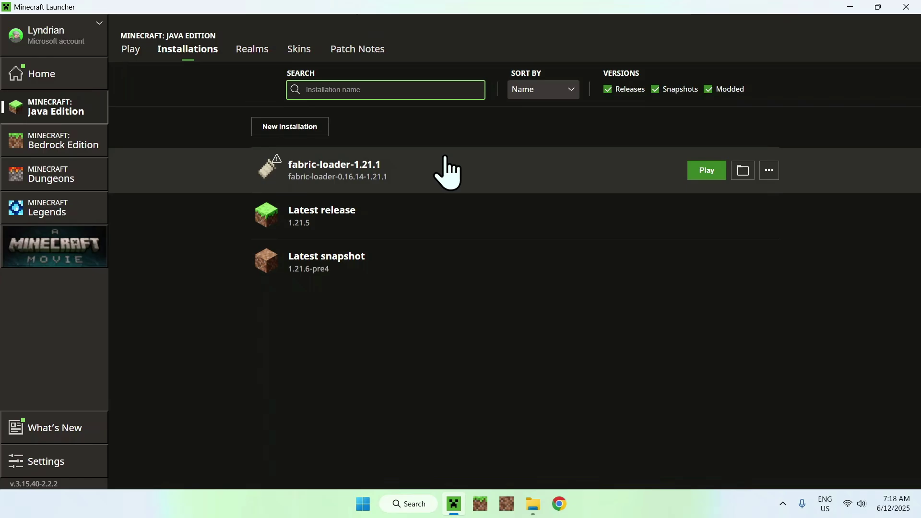
click(743, 171)
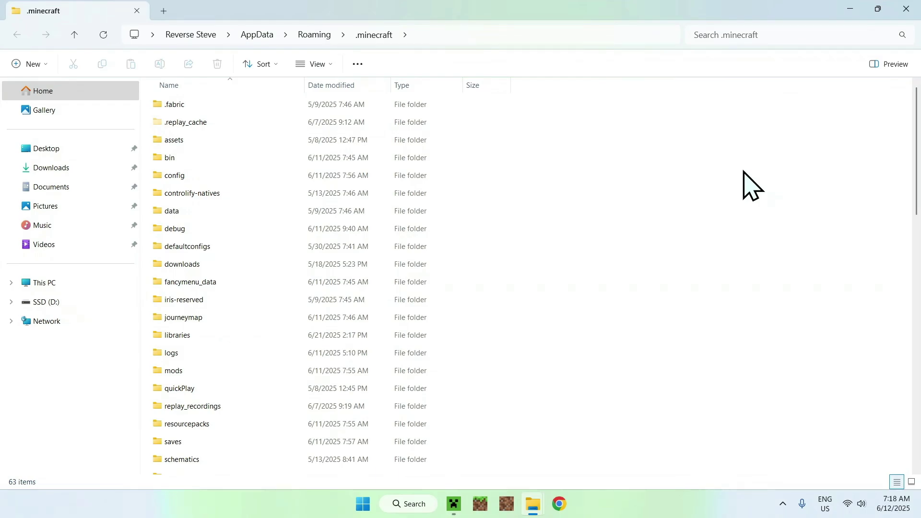
- Copy the extracted modpack's config, mods, resourcepacks and saves into .minecraft, then show the launcher's Play page
click(55, 167)
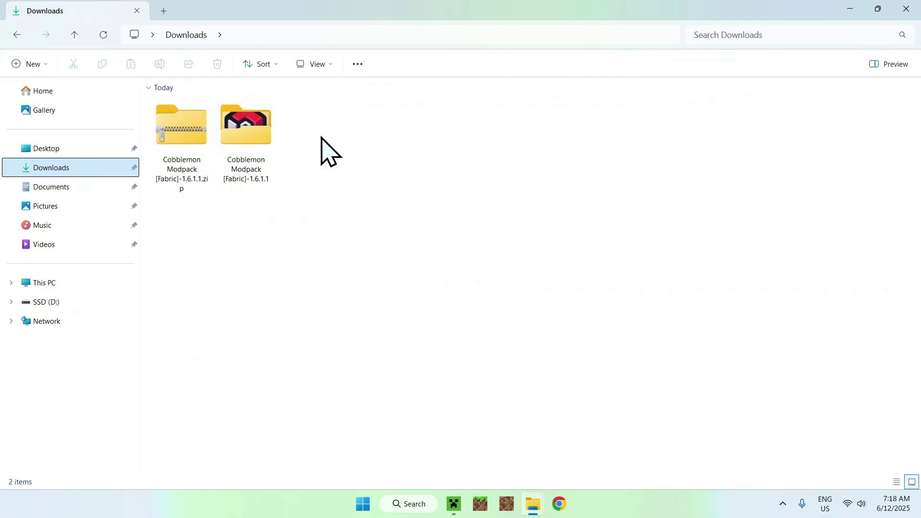
double_click(241, 144)
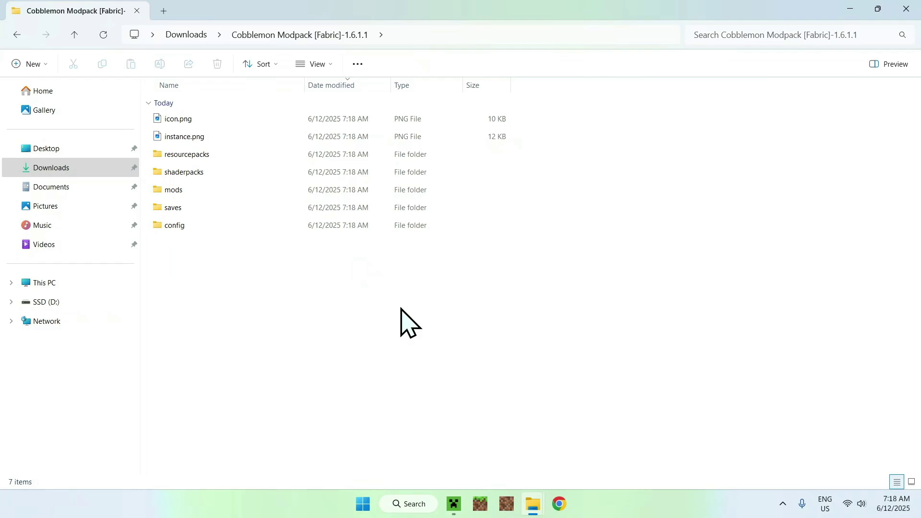
drag(401, 308, 127, 75)
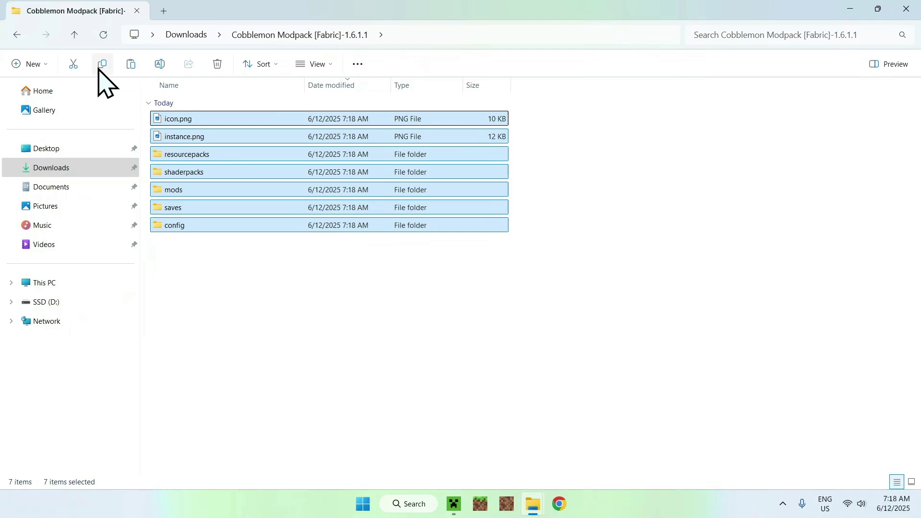
click(17, 35)
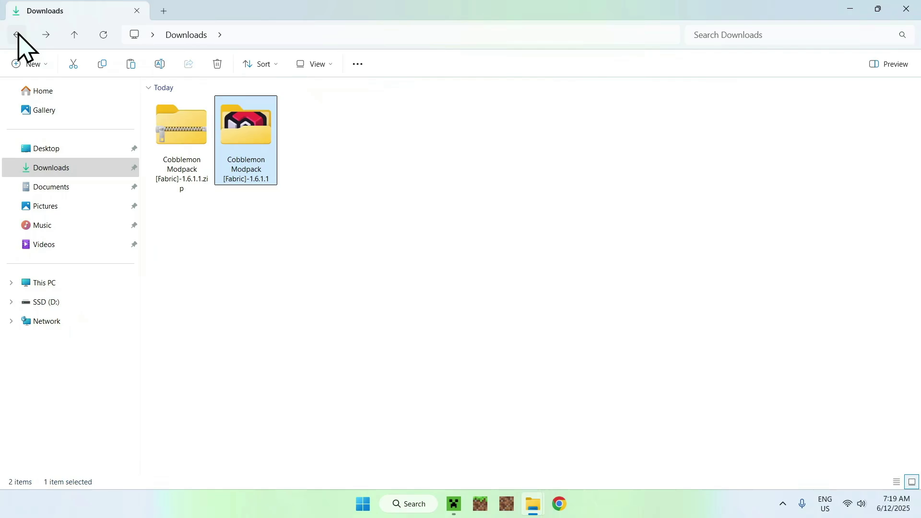
click(17, 35)
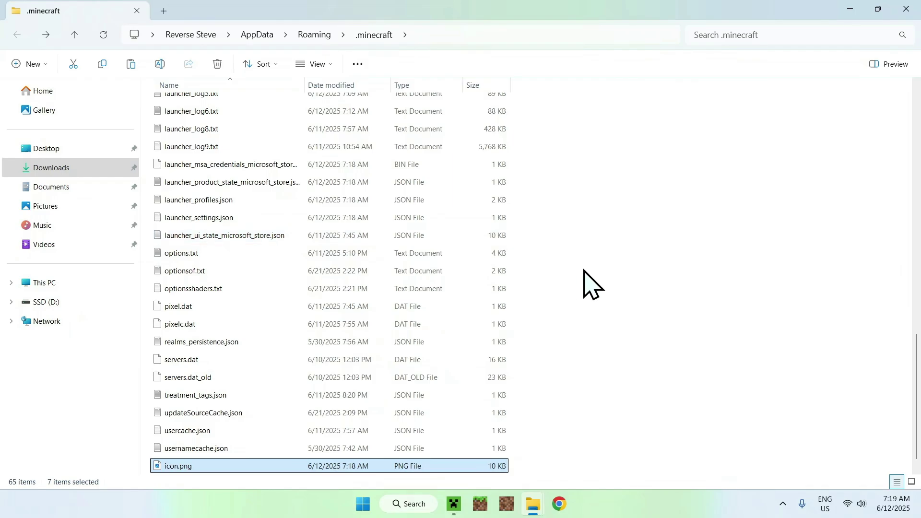
scroll(611, 280, up, 2)
scroll(608, 281, up, 5)
scroll(605, 282, up, 5)
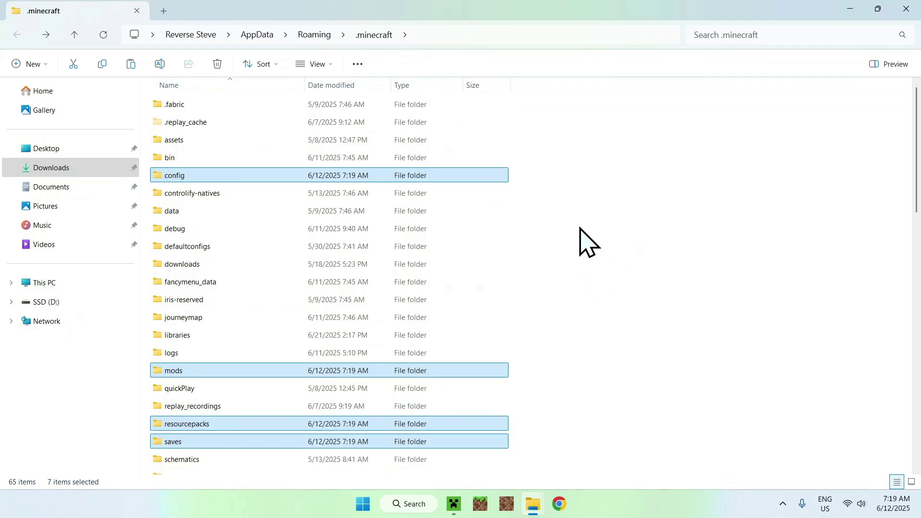
click(454, 504)
click(130, 49)
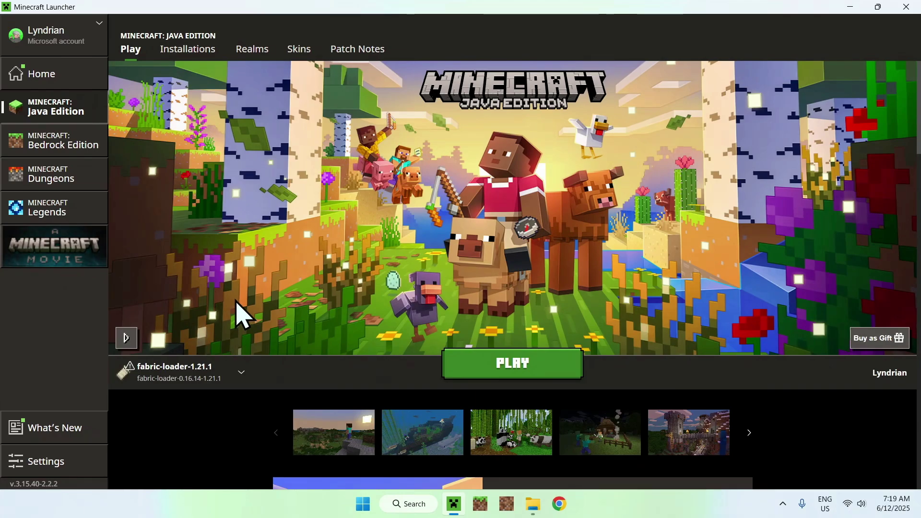
- Launch the fabric-loader-1.21.1 installation and wait for the Cobblemon title screen
click(510, 369)
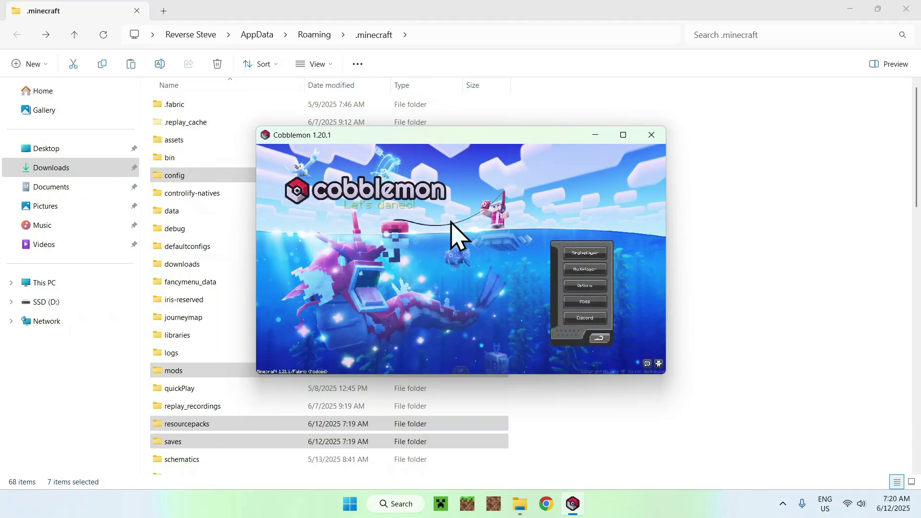
- Maximize the game window and create a Creative-mode world named New World from Singleplayer
click(623, 135)
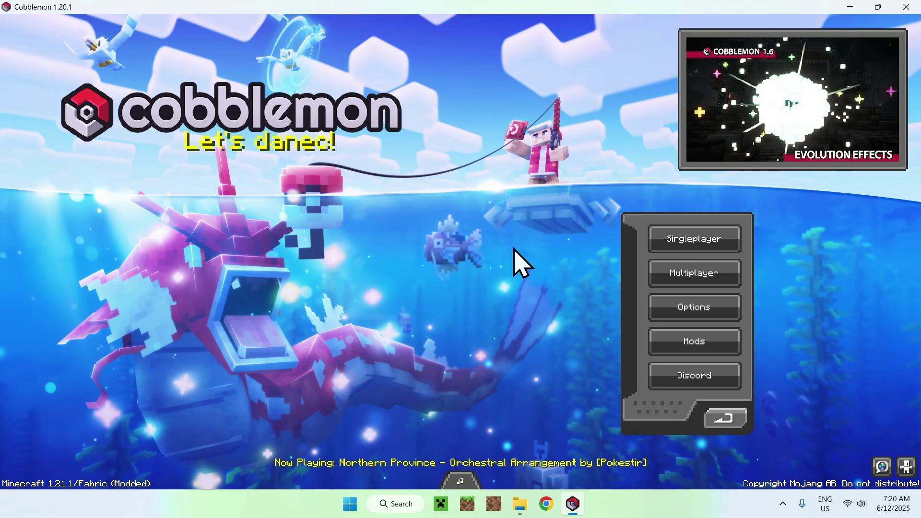
click(697, 245)
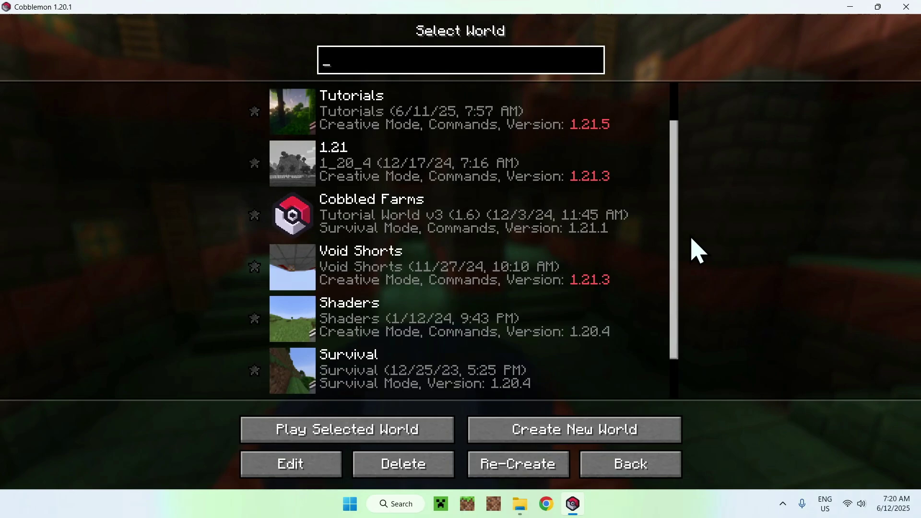
mouse_move(447, 214)
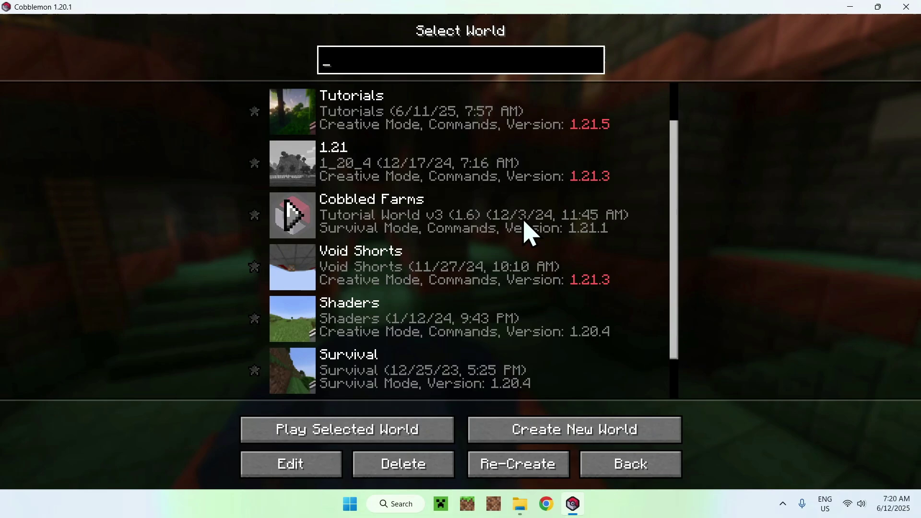
click(630, 425)
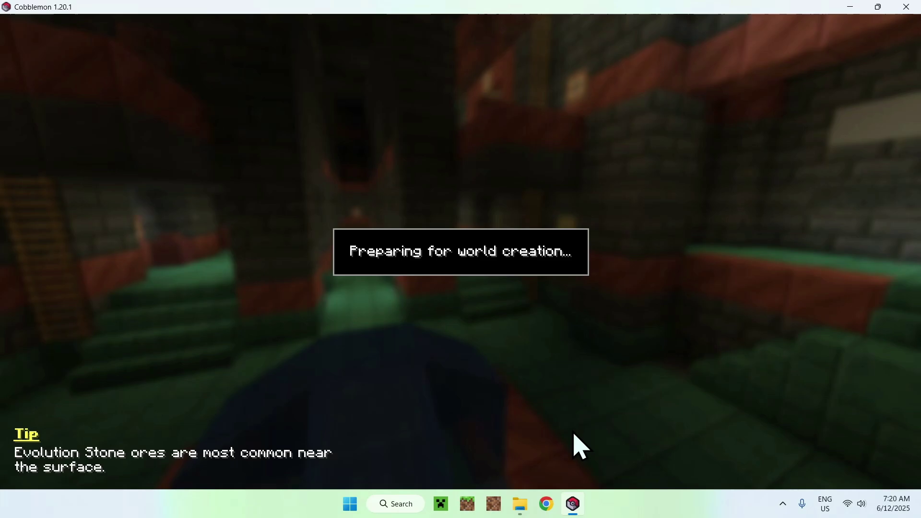
click(560, 158)
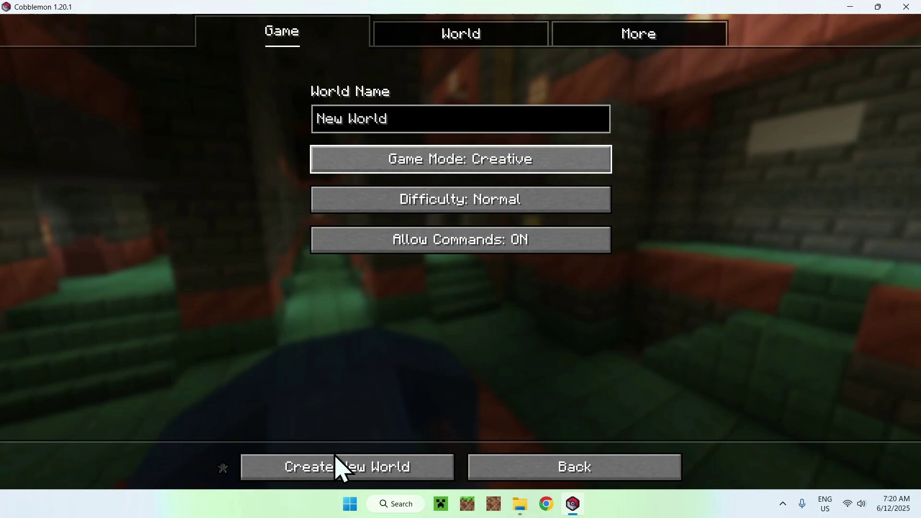
click(355, 468)
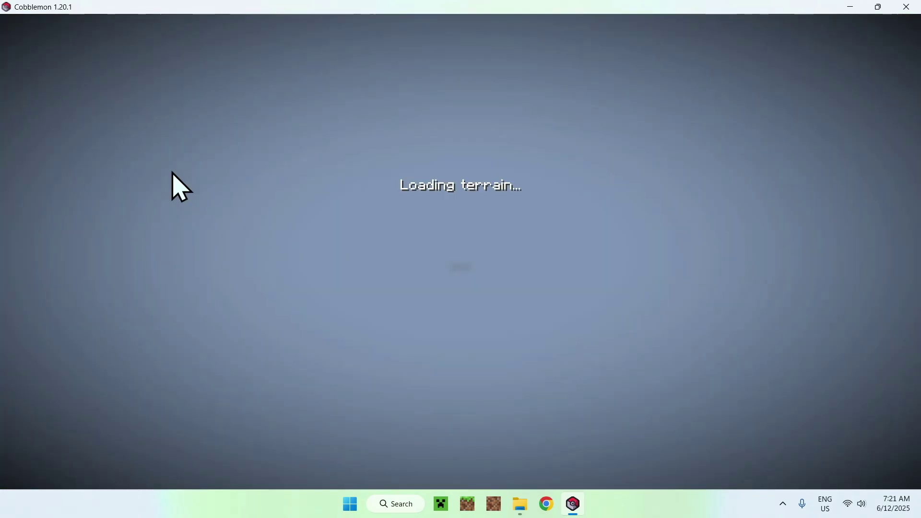
- Walk across the desert, checking the full world map along the way
key(w)
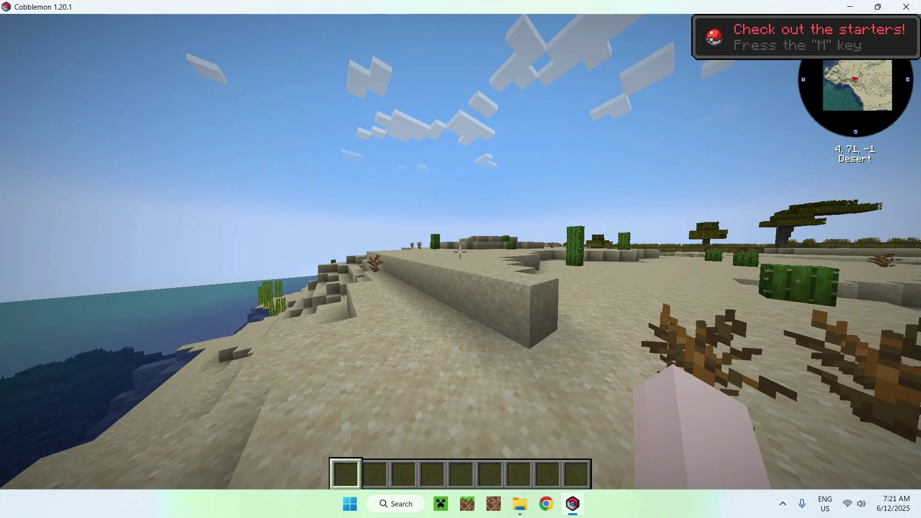
key(w)
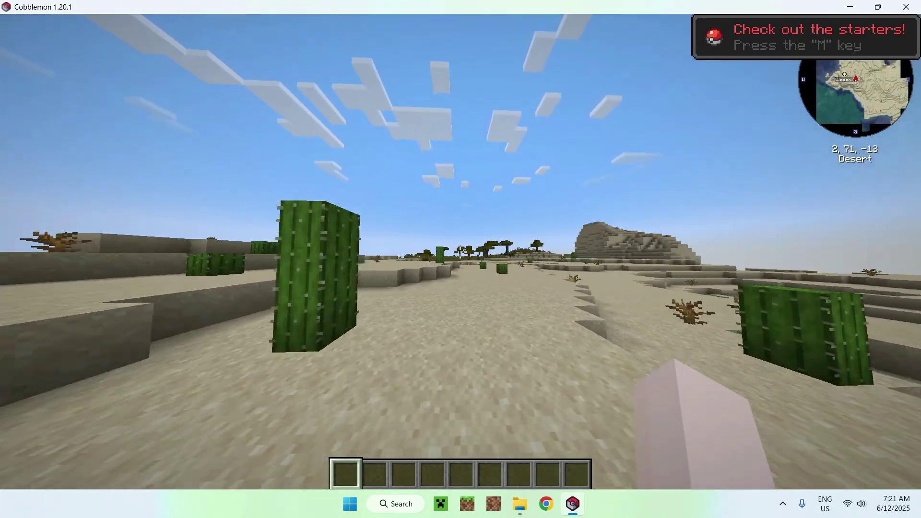
key(m)
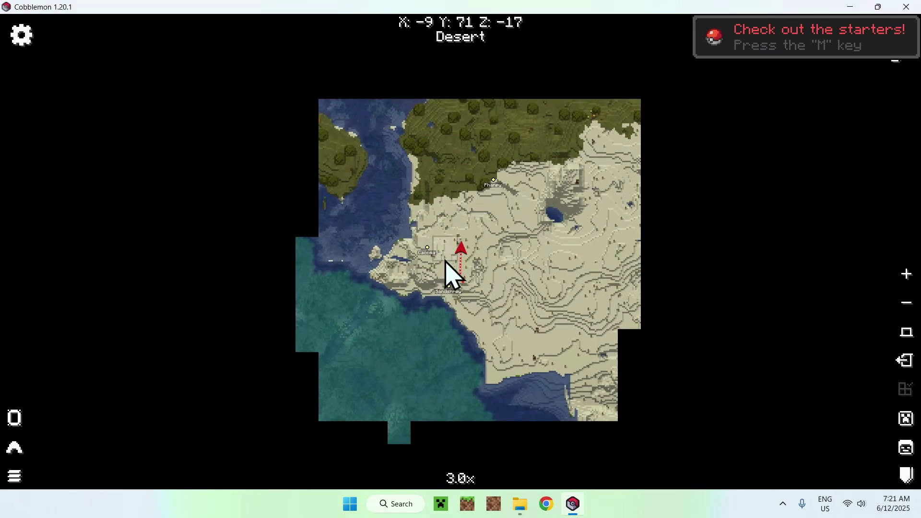
key(m)
key(w)
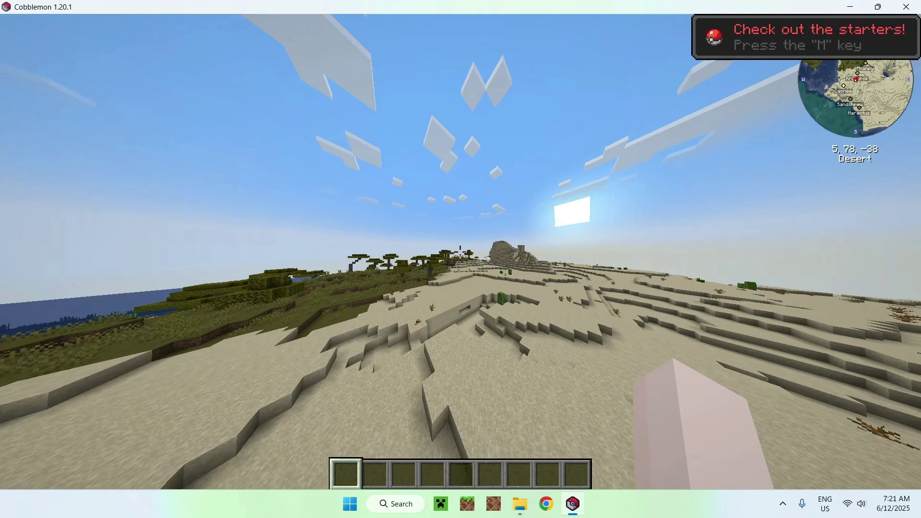
key(w)
key(w)
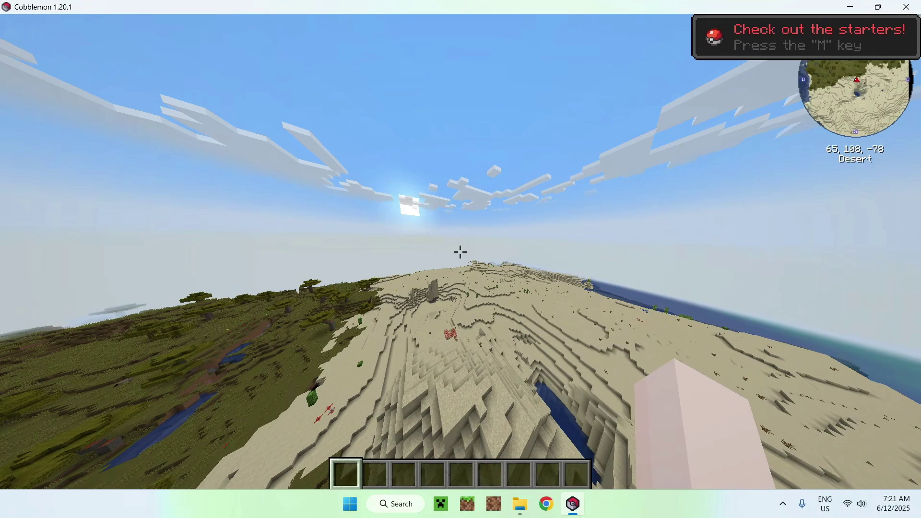
- Fly high over the desert toward the savanna coast, then descend past a Pokémon on the sand
key(w)
key(w)
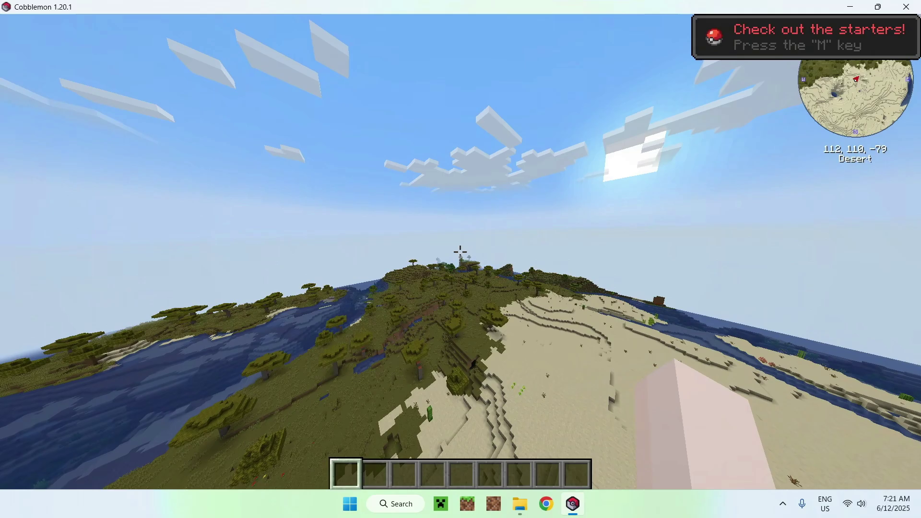
key(w)
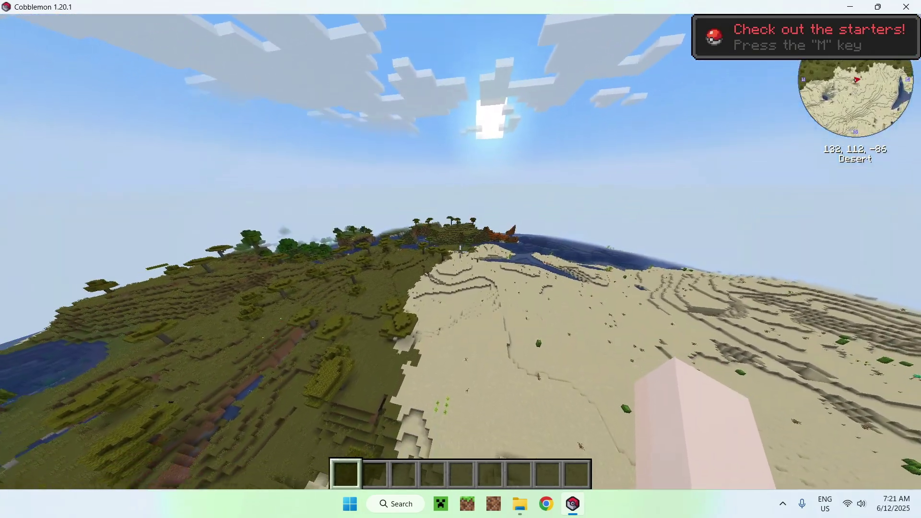
key(shift)
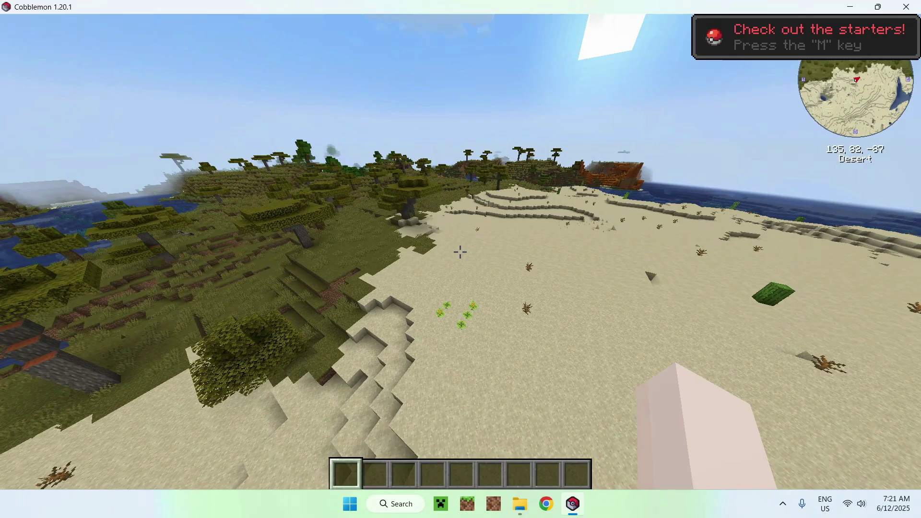
key(shift)
key(w)
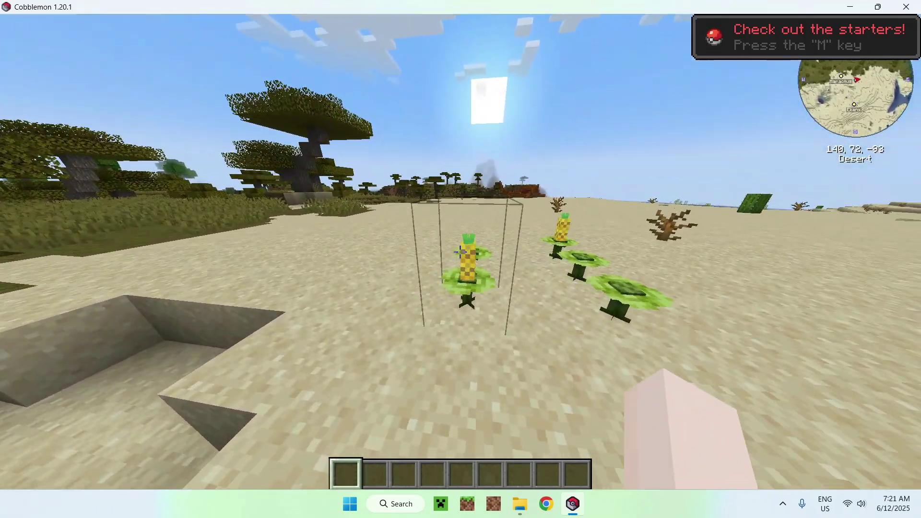
key(w)
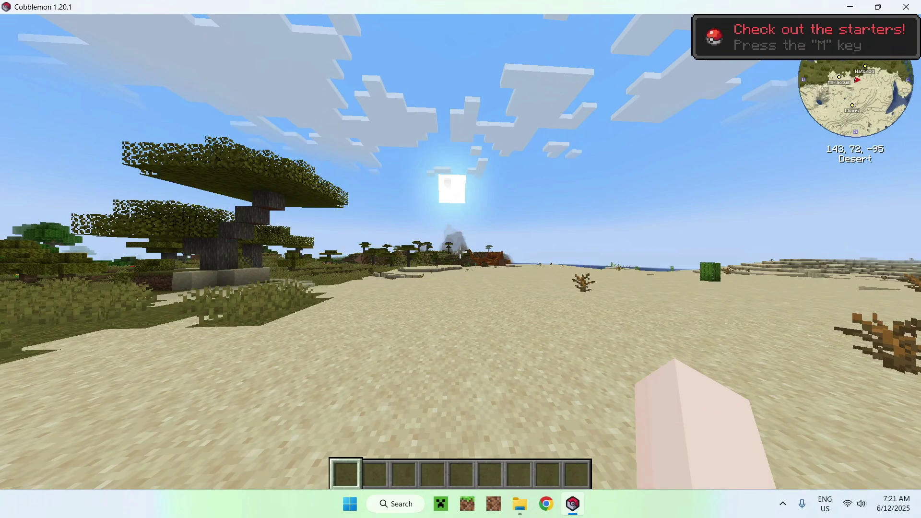
- Browse the creative inventory, then fly over the dunes and land on the sand
key(e)
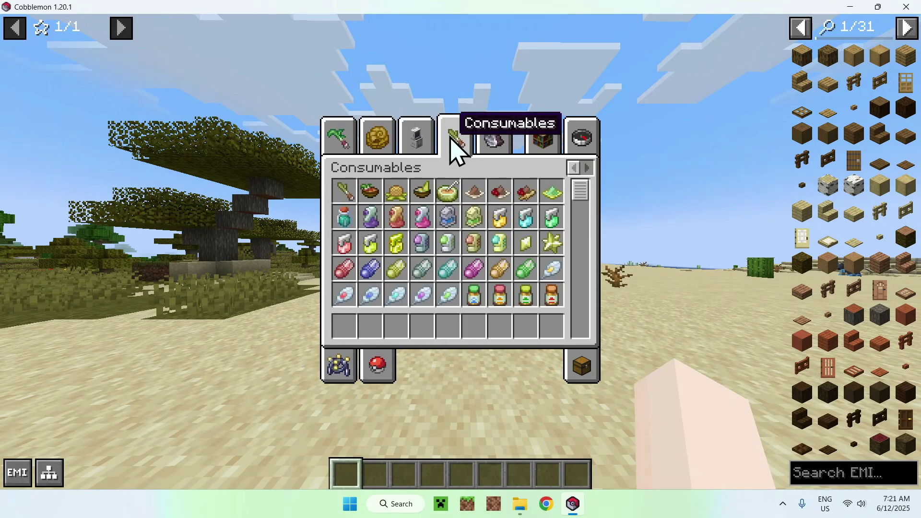
key(Escape)
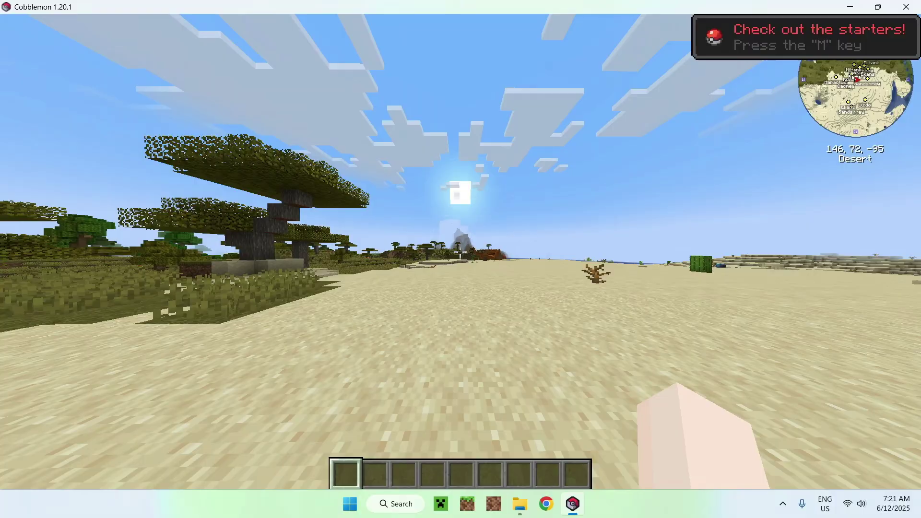
key(w)
key(space)
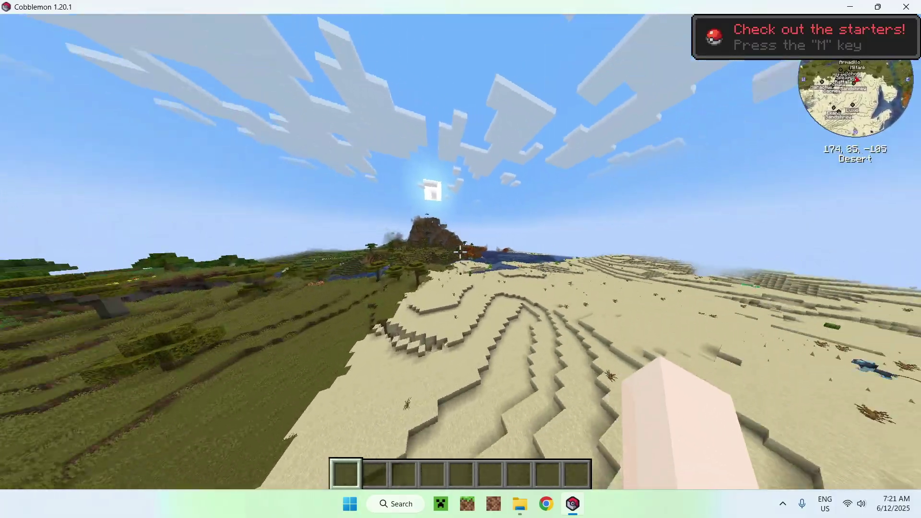
key(w)
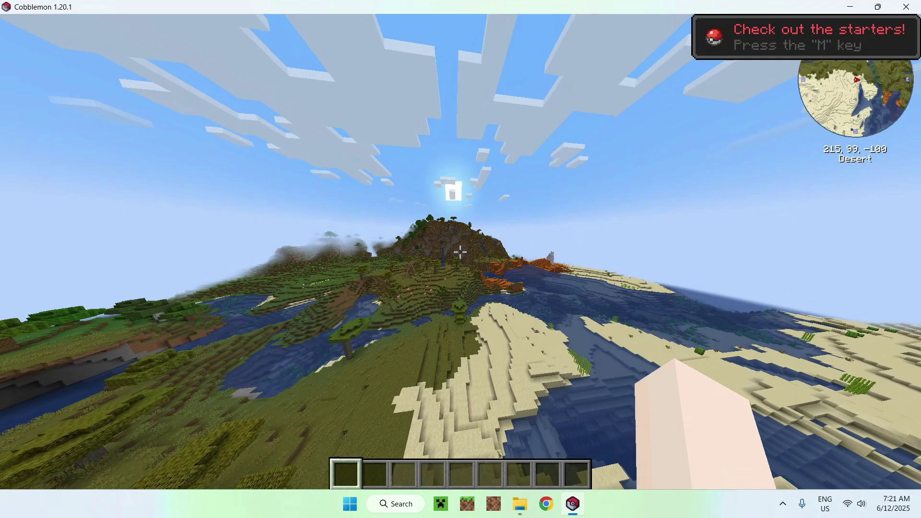
key(shift)
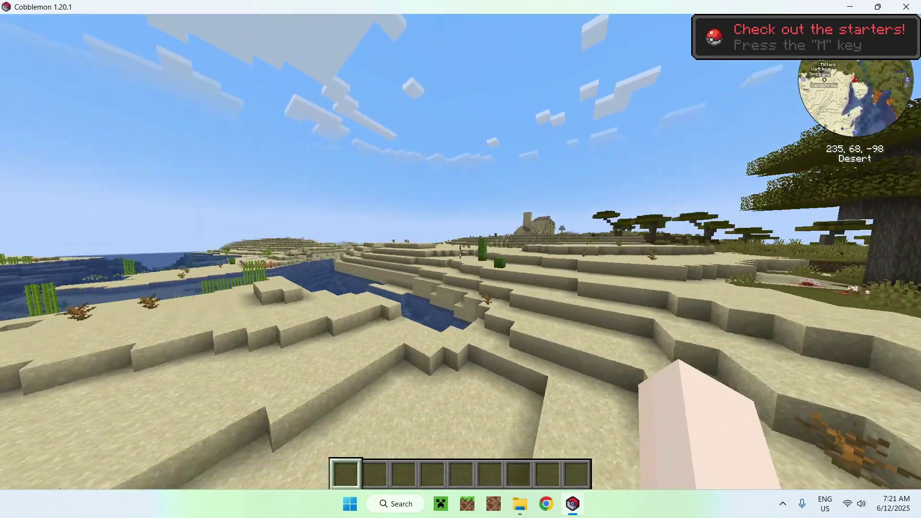
- In front-facing third-person view, walk the character across the sand to the riverbank
key(F5)
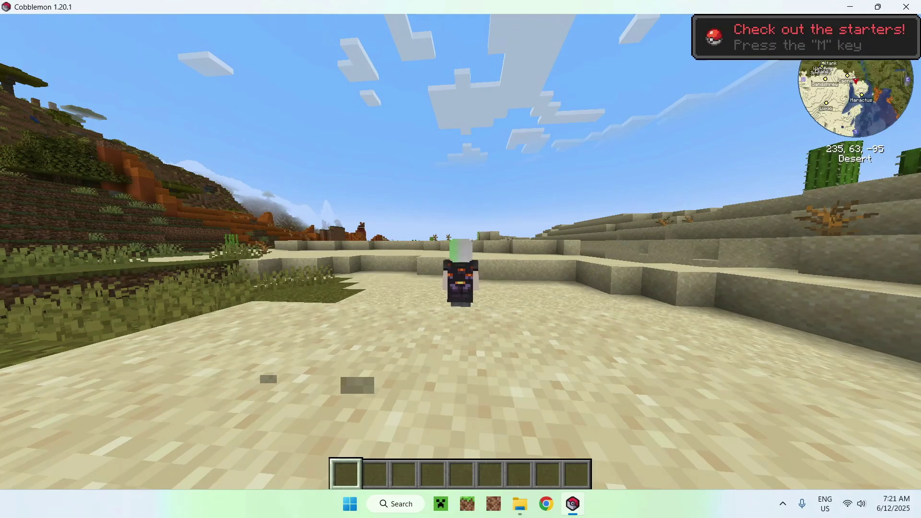
key(F5)
key(w)
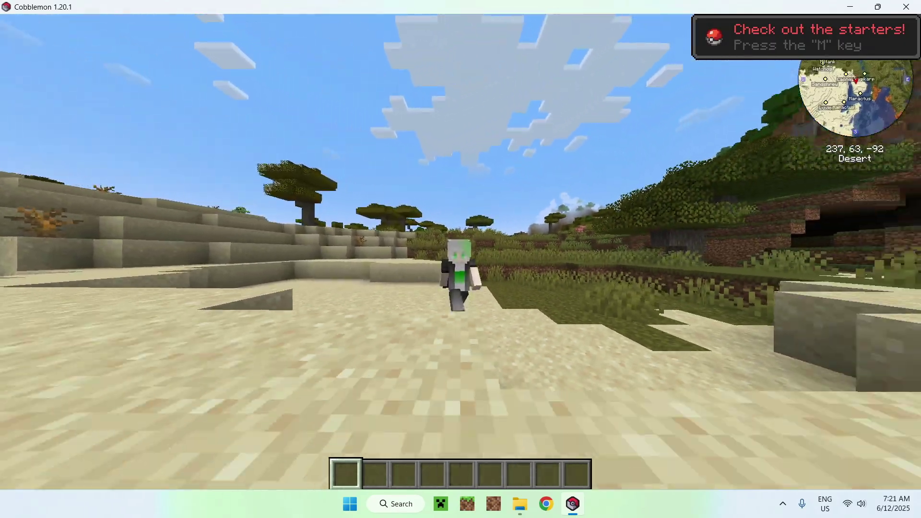
key(w)
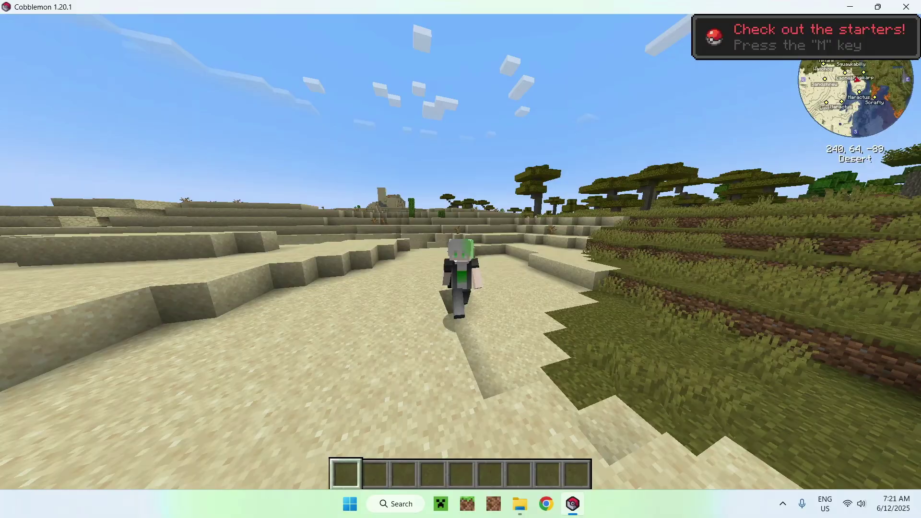
key(w)
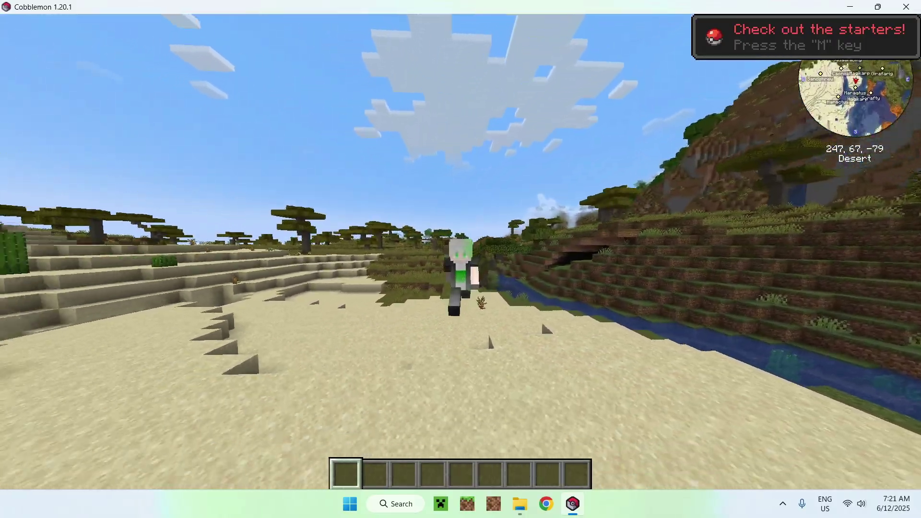
key(w)
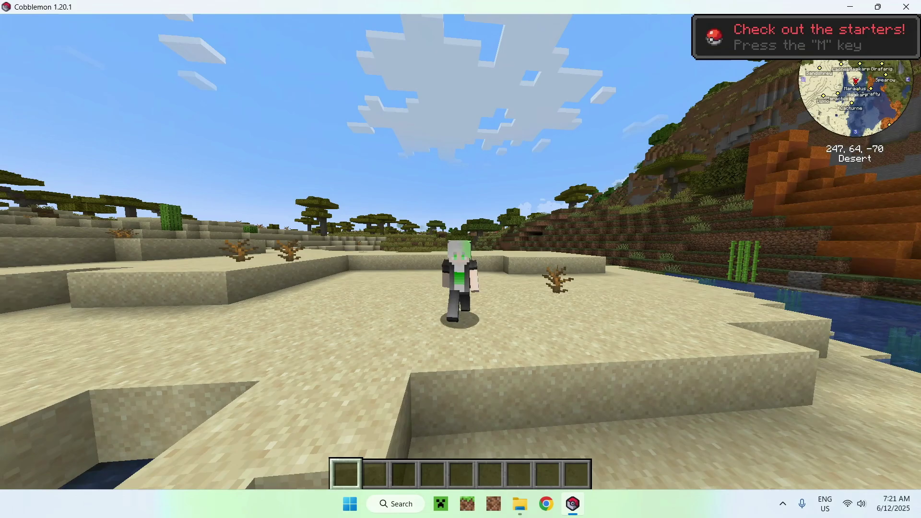